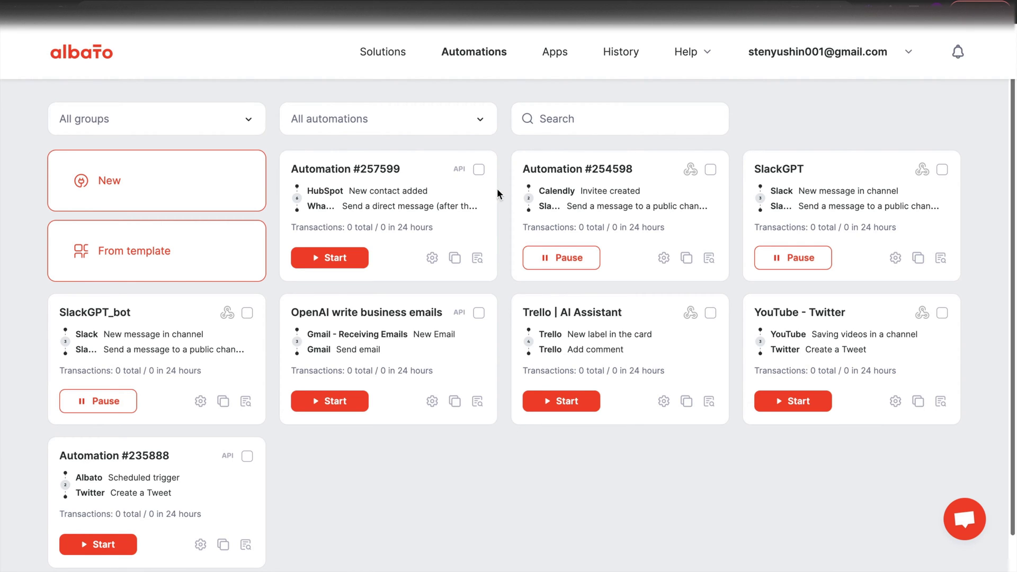
# Start a new automation with Webhook as the trigger app and Incoming webhook as the event
pyautogui.click(171, 190)
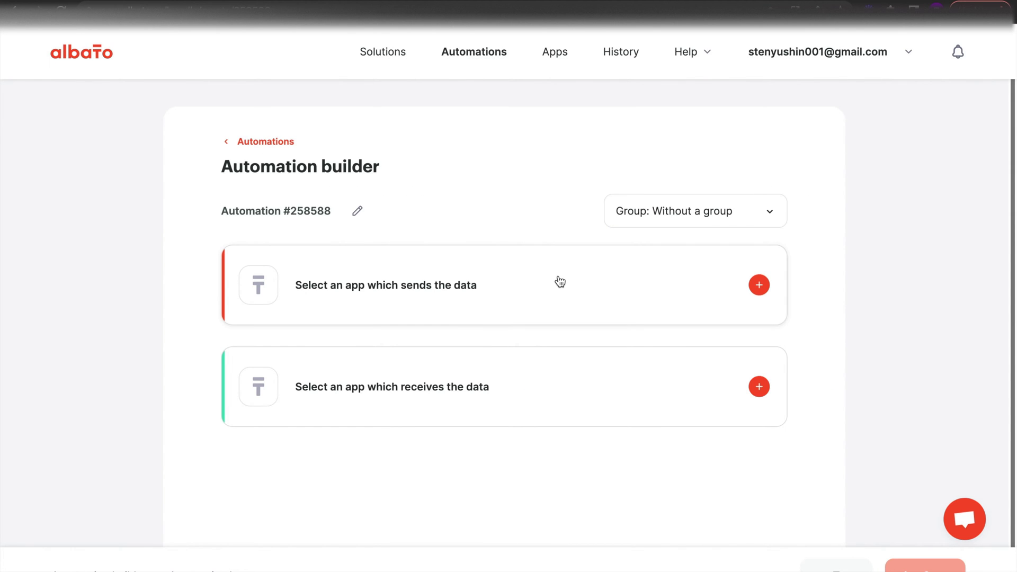
pyautogui.click(552, 291)
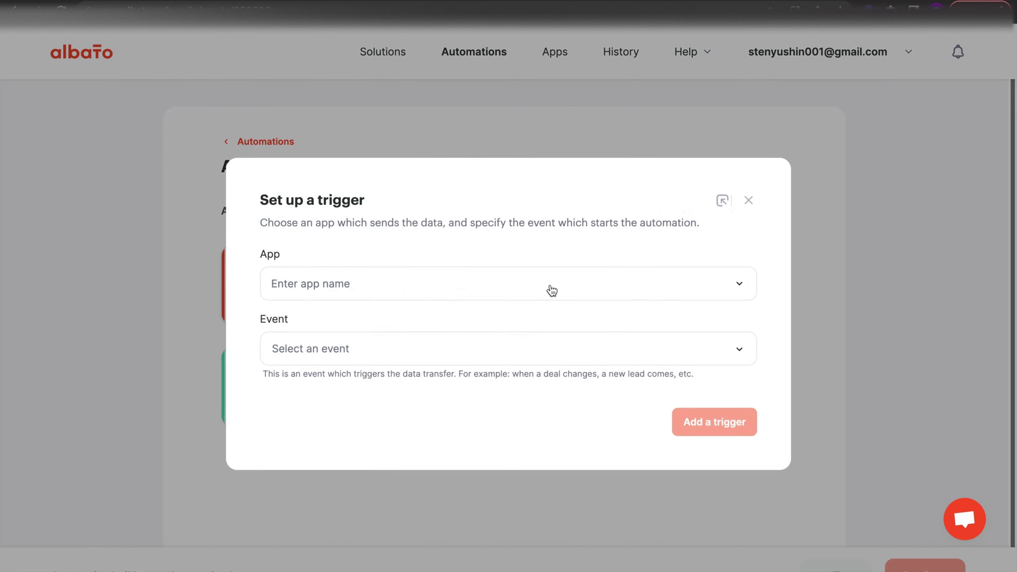
pyautogui.click(551, 290)
pyautogui.write('w')
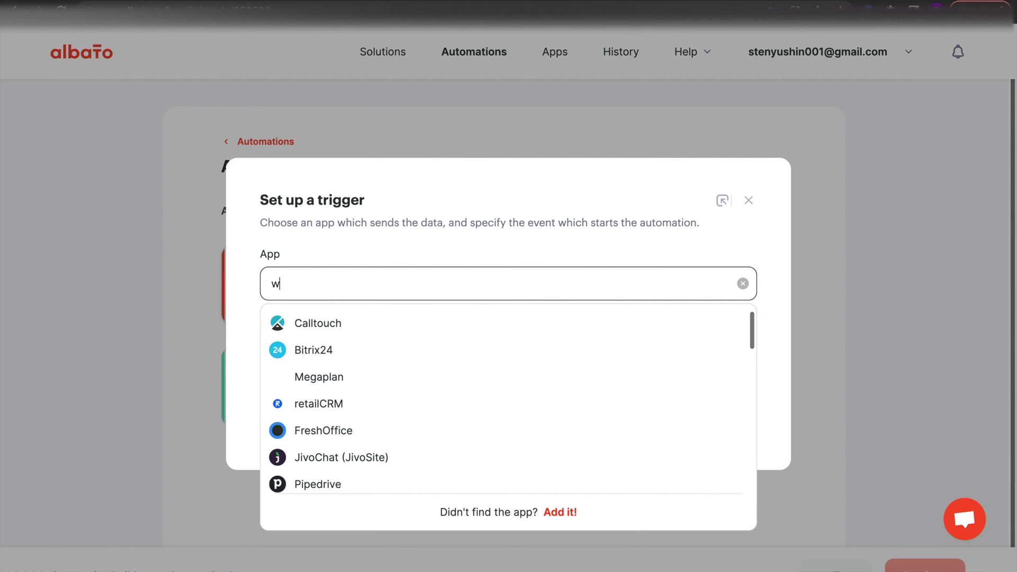
pyautogui.write('eb')
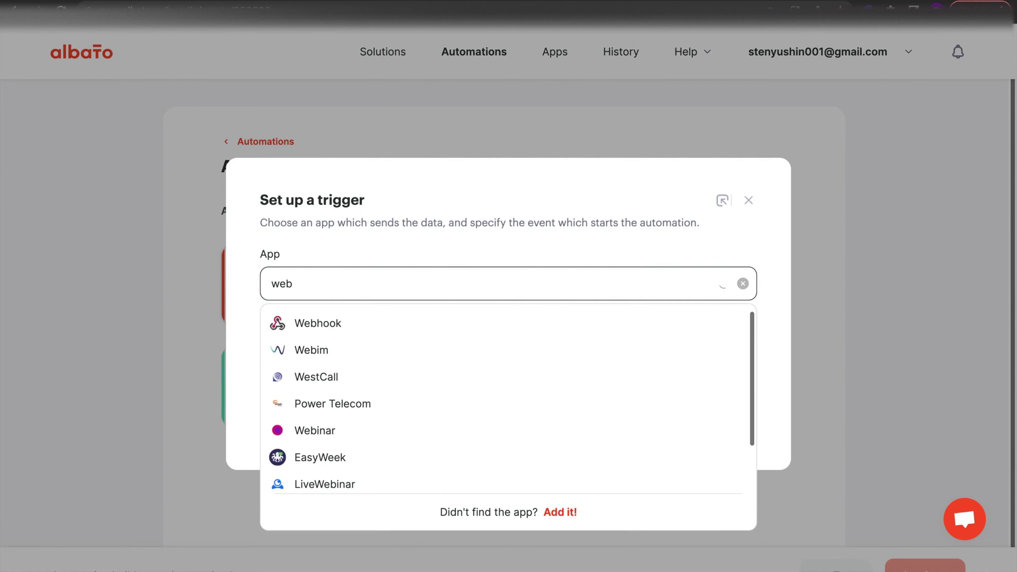
pyautogui.click(518, 327)
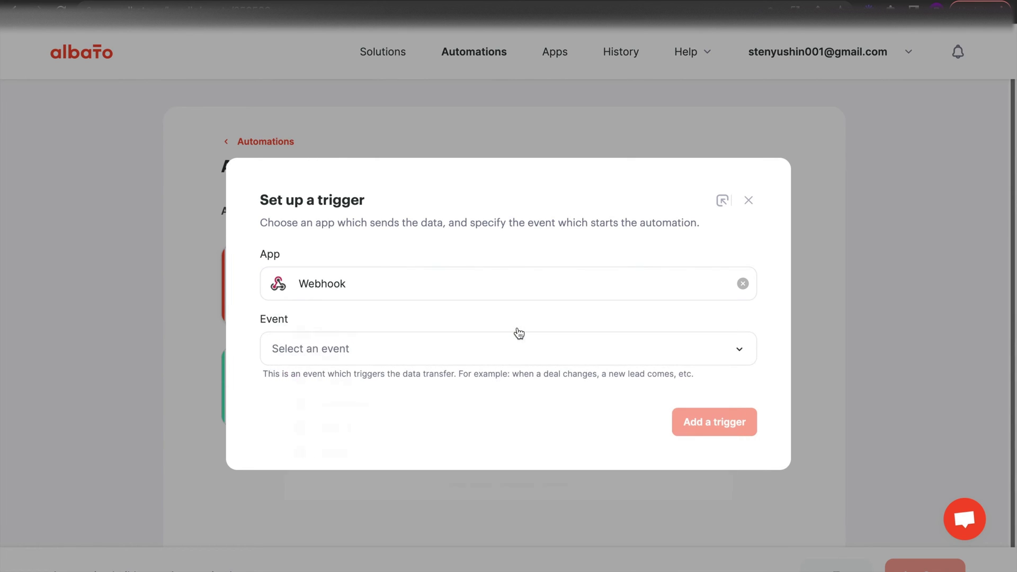
pyautogui.click(517, 350)
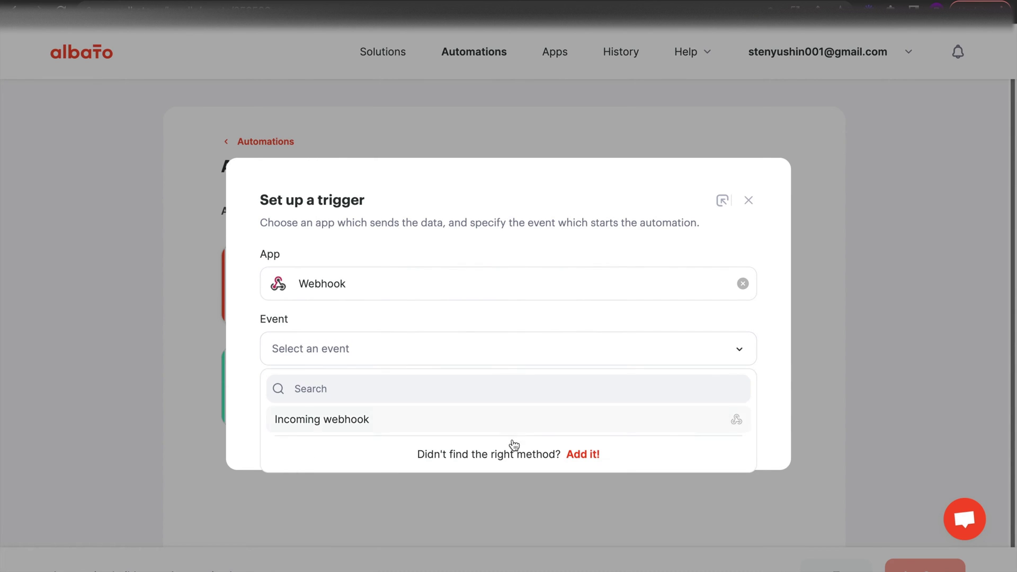
pyautogui.click(514, 421)
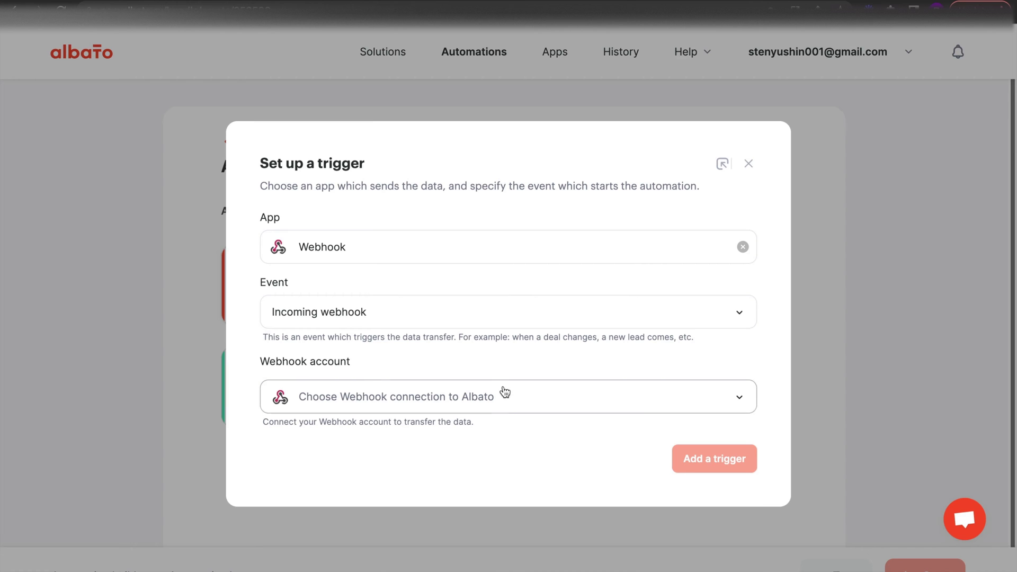
# Create a new webhook connection titled 'Webhook for Siri'
pyautogui.click(505, 393)
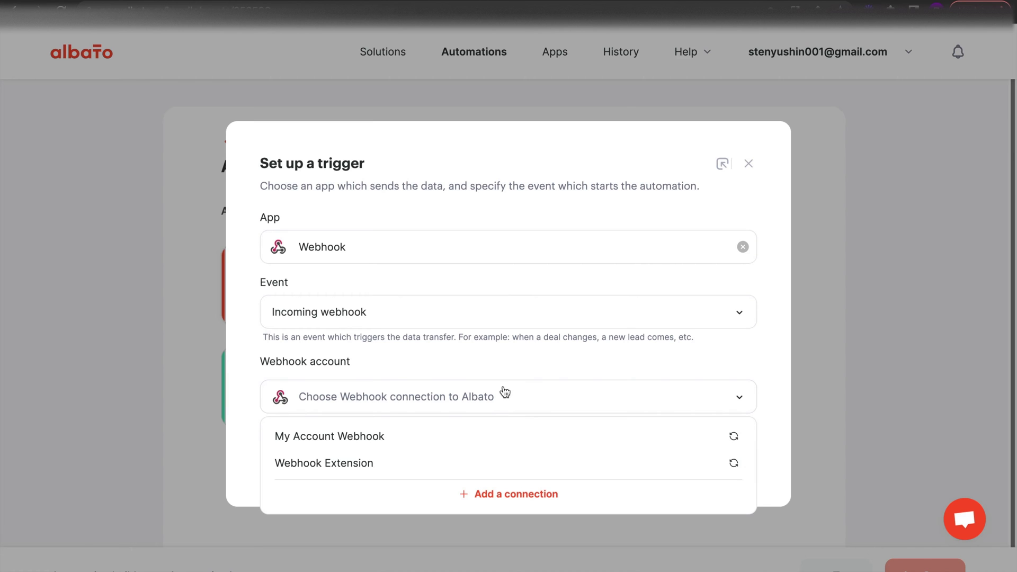
pyautogui.click(502, 495)
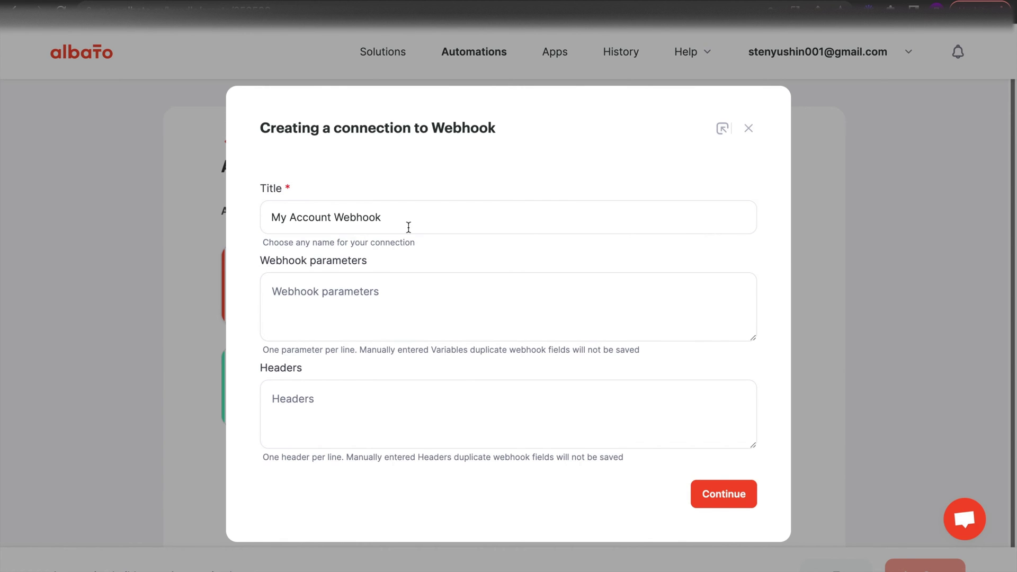
pyautogui.moveTo(333, 217); pyautogui.dragTo(267, 216)
pyautogui.press('BackSpace')
pyautogui.click(359, 214)
pyautogui.write('for Siri')
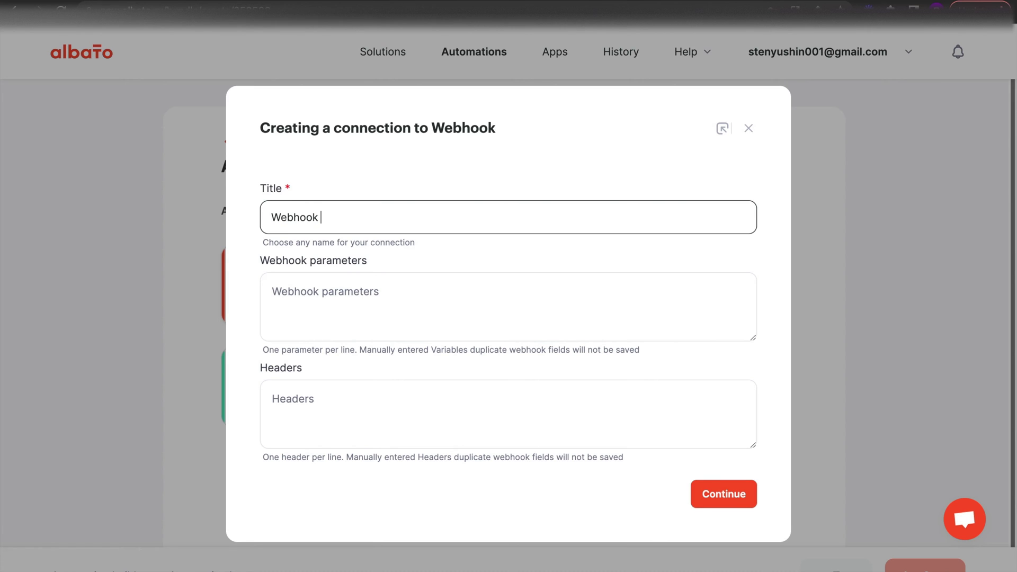
pyautogui.click(738, 494)
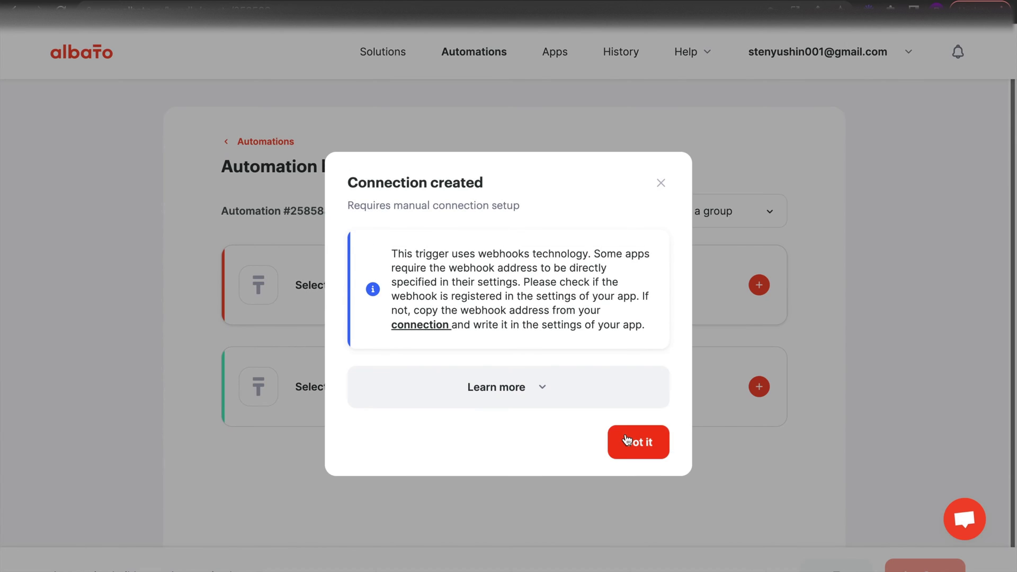
# Add the webhook trigger to the automation and copy its generated URL
pyautogui.click(643, 449)
pyautogui.click(696, 463)
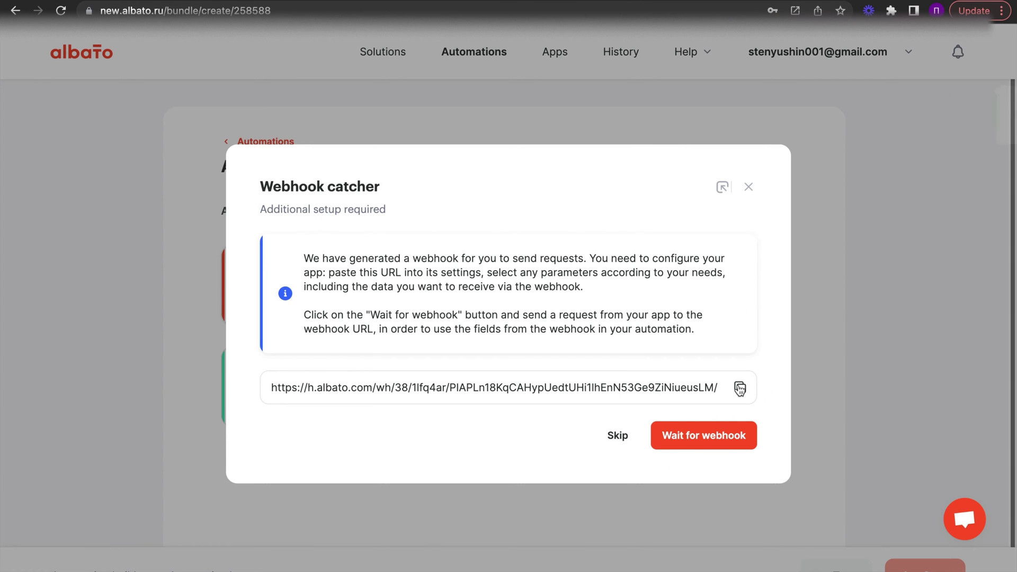
pyautogui.click(740, 388)
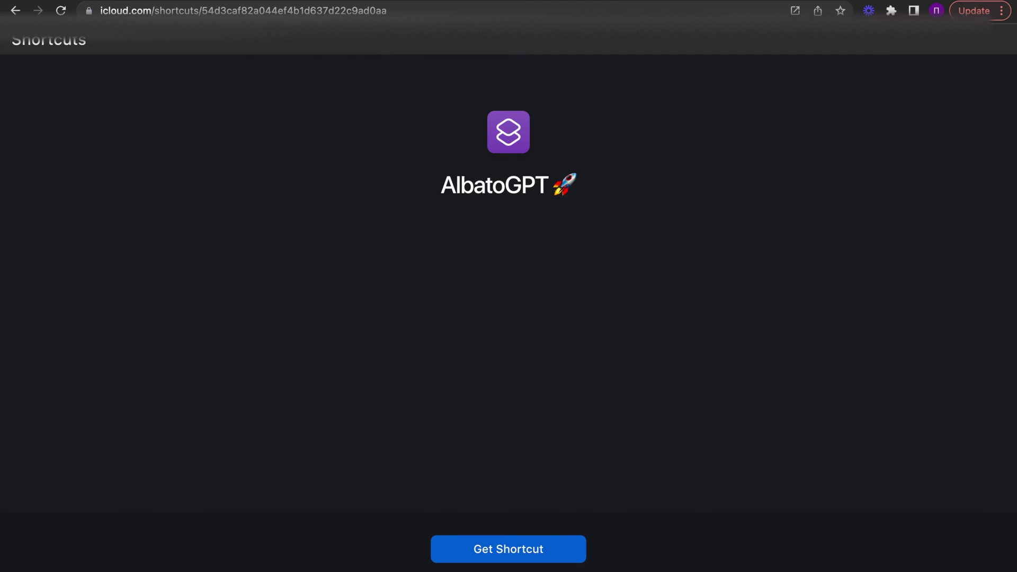
# Paste the copied URL into the browser's address bar
pyautogui.click(408, 12)
pyautogui.press('super+a')
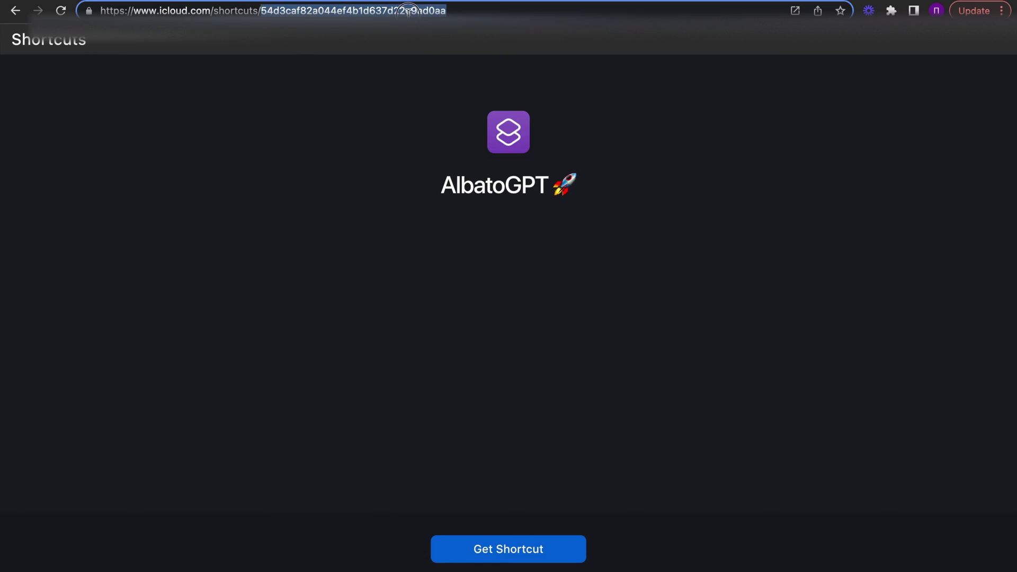
pyautogui.press('super+v')
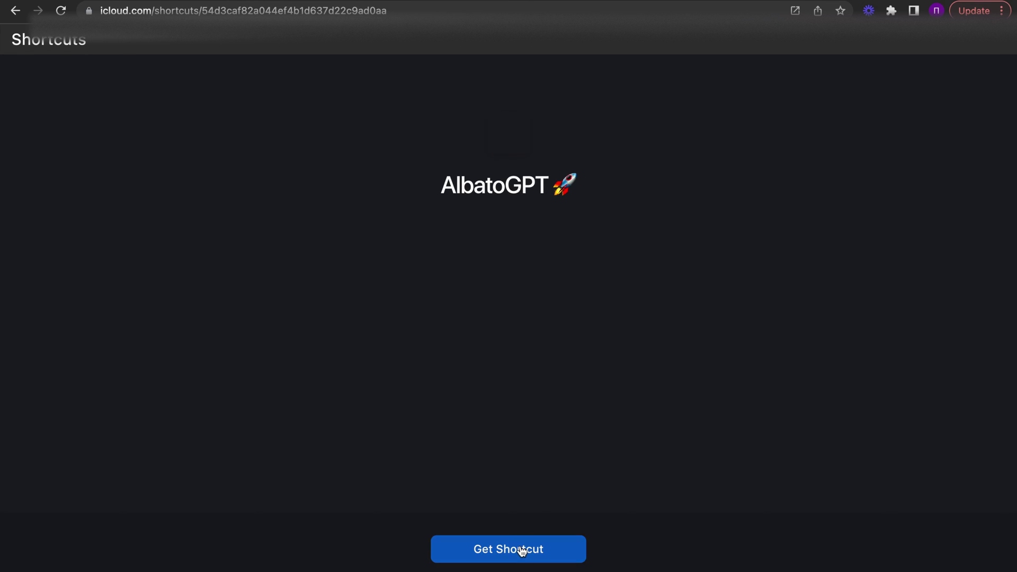
# Get the AlbatoGPT shortcut and add it to Shortcuts, replacing the earlier copy
pyautogui.click(520, 548)
pyautogui.click(634, 134)
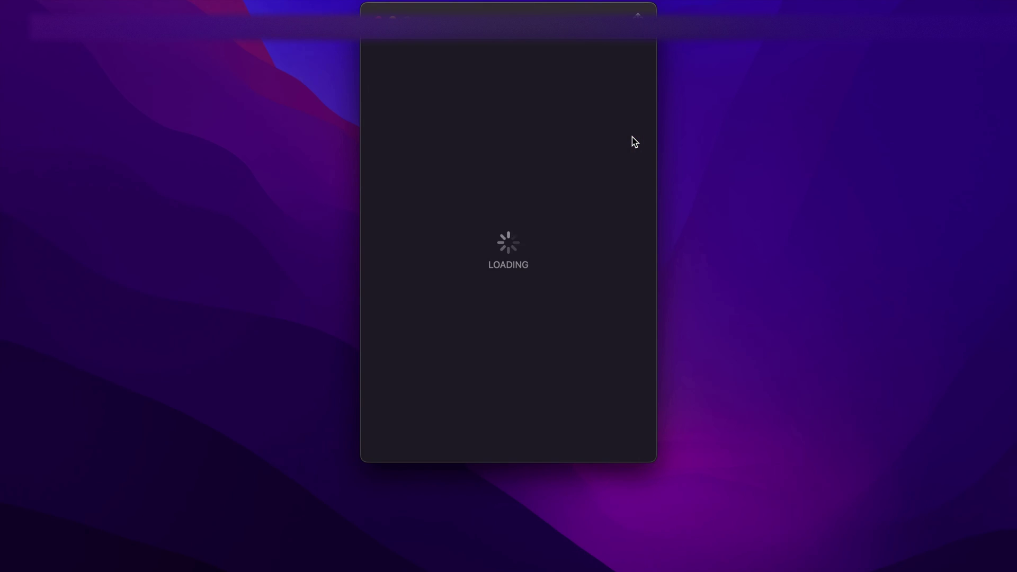
pyautogui.click(543, 103)
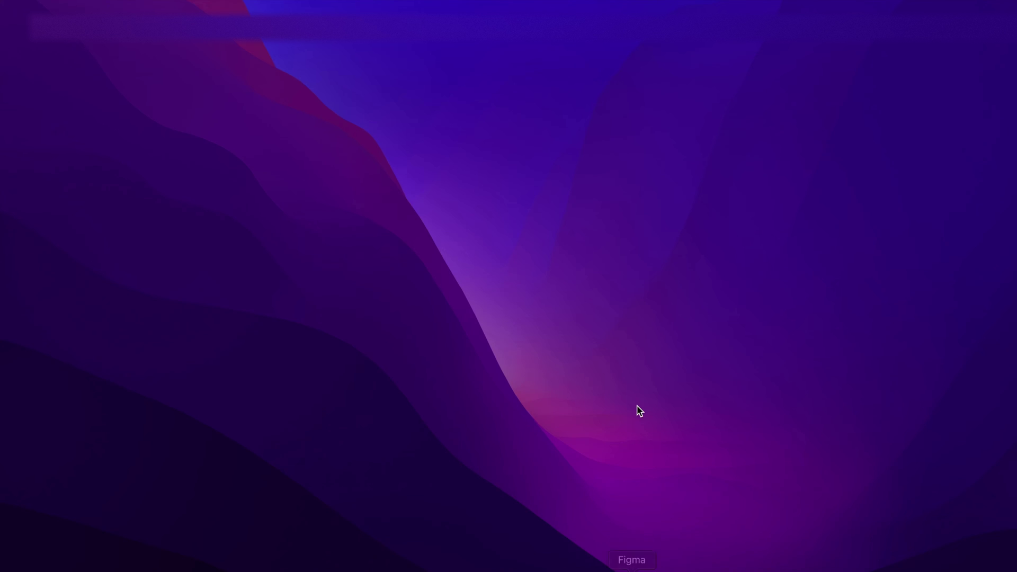
pyautogui.moveTo(631, 562)
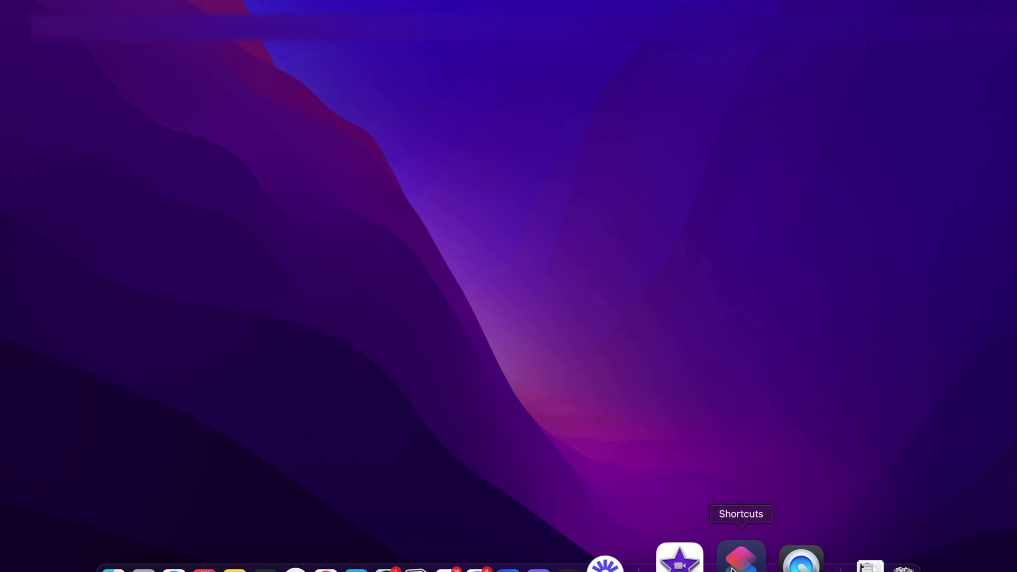
pyautogui.click(747, 561)
# Replace the AlbatoGPT shortcut's 'add your webhook' placeholder with the Albato webhook URL
pyautogui.doubleClick(394, 201)
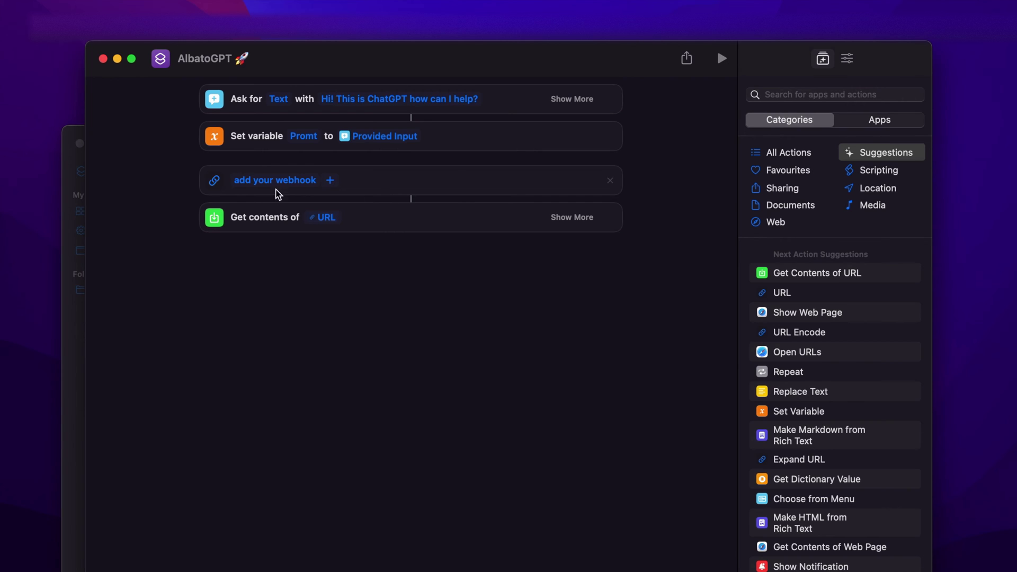
pyautogui.click(265, 180)
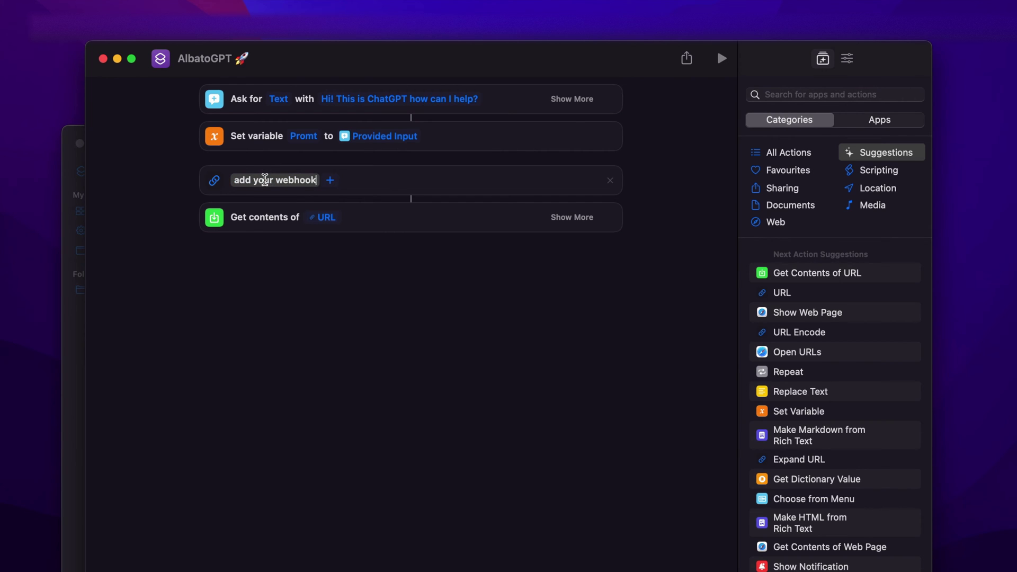
pyautogui.tripleClick(265, 180)
pyautogui.press('super+v')
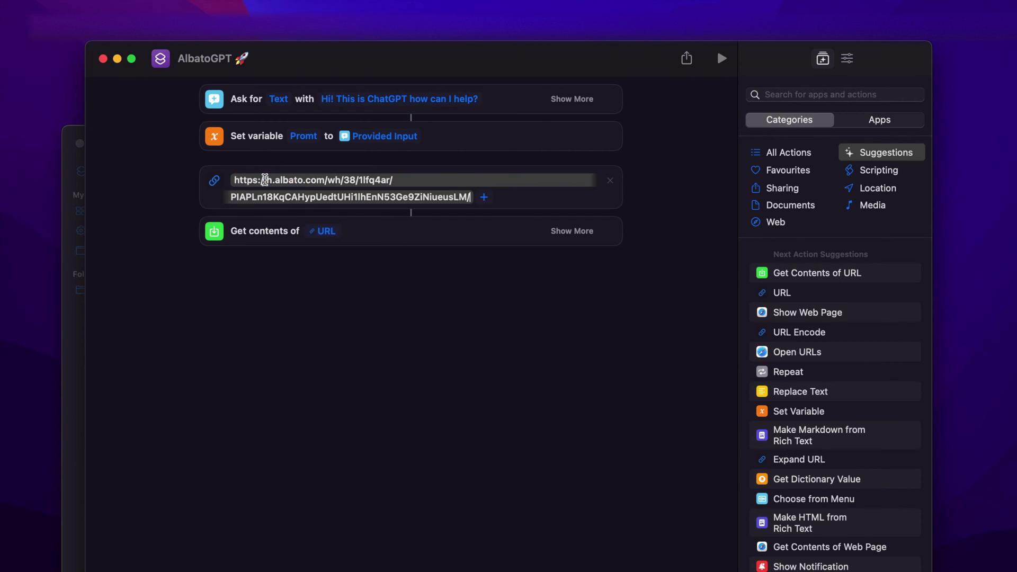
pyautogui.click(405, 270)
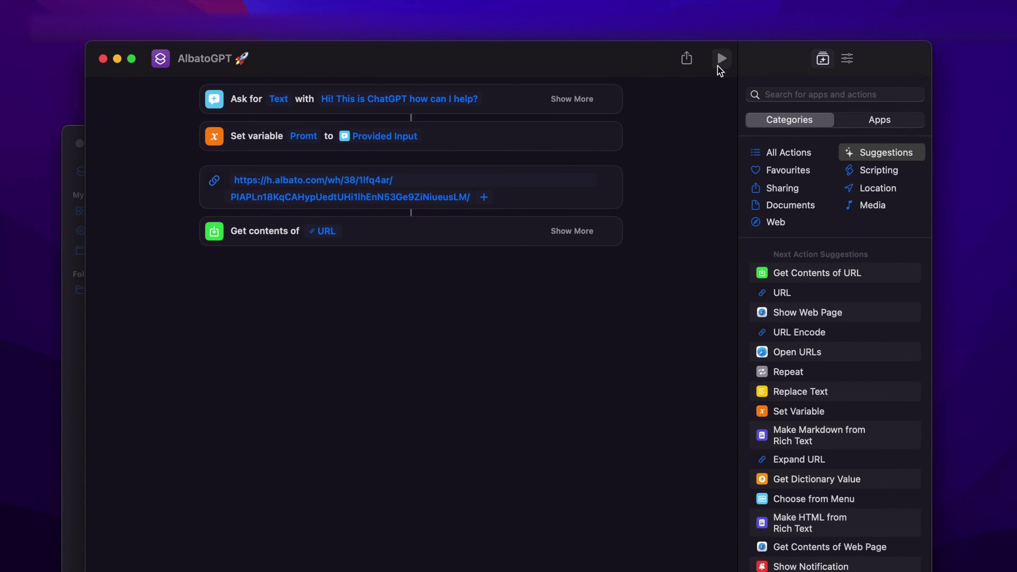
# Run the AlbatoGPT shortcut with the prompt 'test' and return to Albato
pyautogui.click(722, 59)
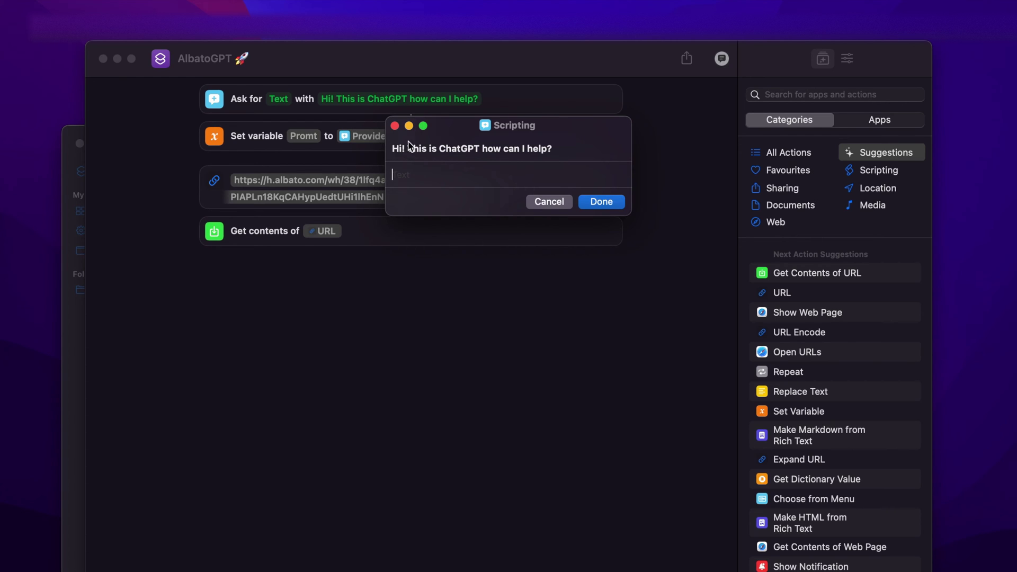
pyautogui.write('te')
pyautogui.press('BackSpace')
pyautogui.press('BackSpace')
pyautogui.write('test')
pyautogui.click(608, 204)
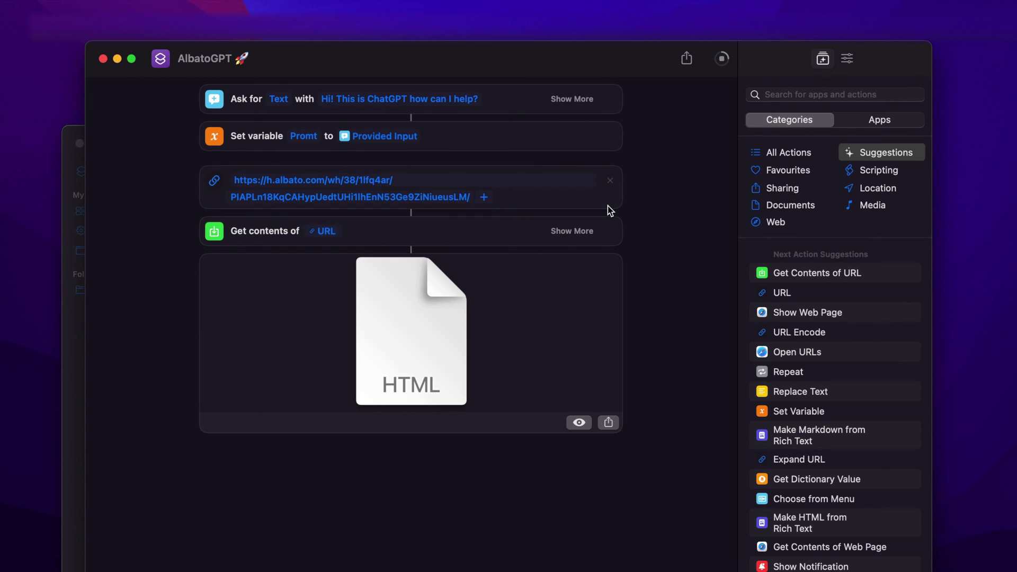
pyautogui.hotkey('ctrl', 'Right')
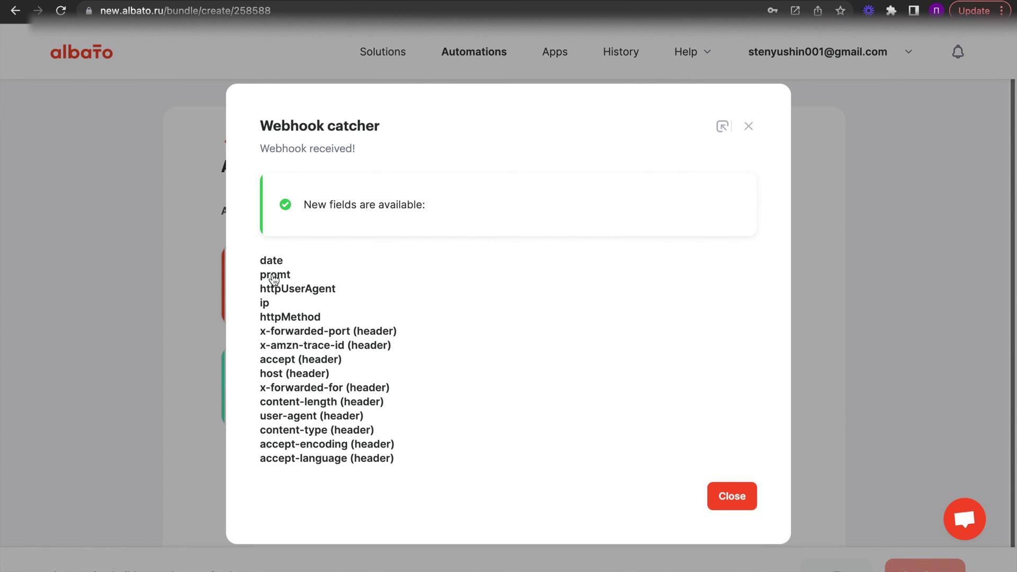
# Close the received-webhook summary and choose OpenAI as the next action's app
pyautogui.doubleClick(274, 280)
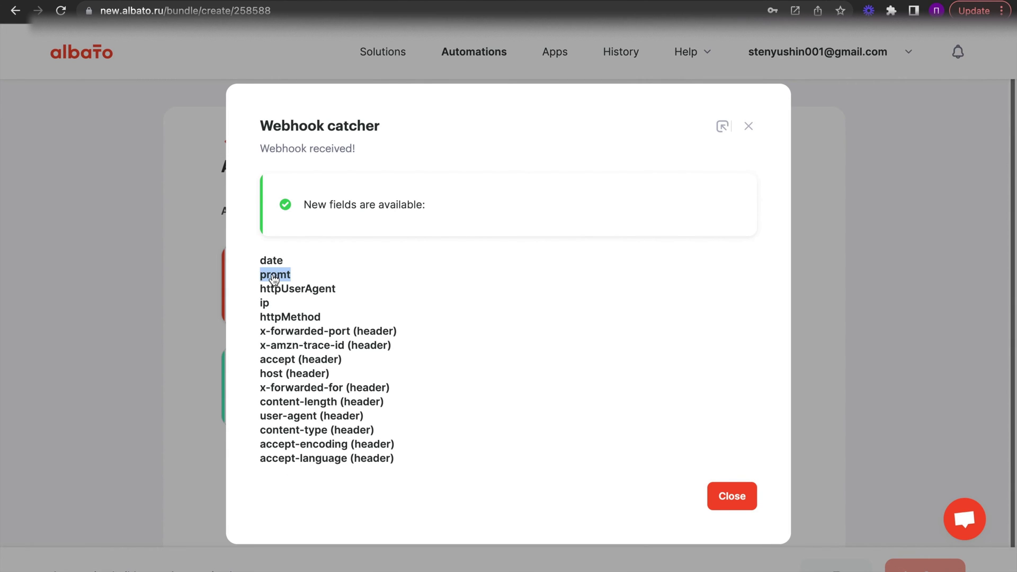
pyautogui.click(731, 498)
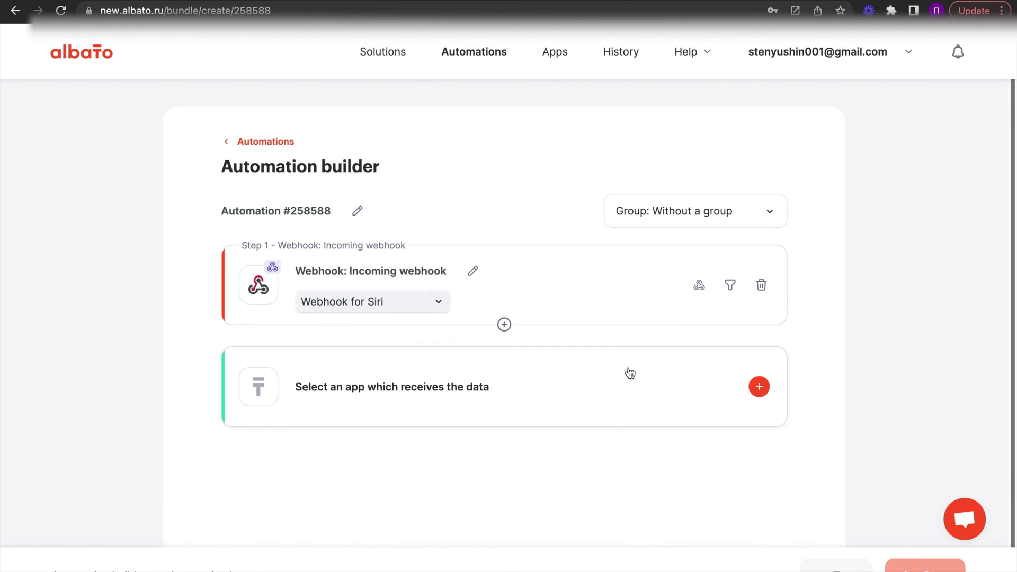
pyautogui.click(616, 386)
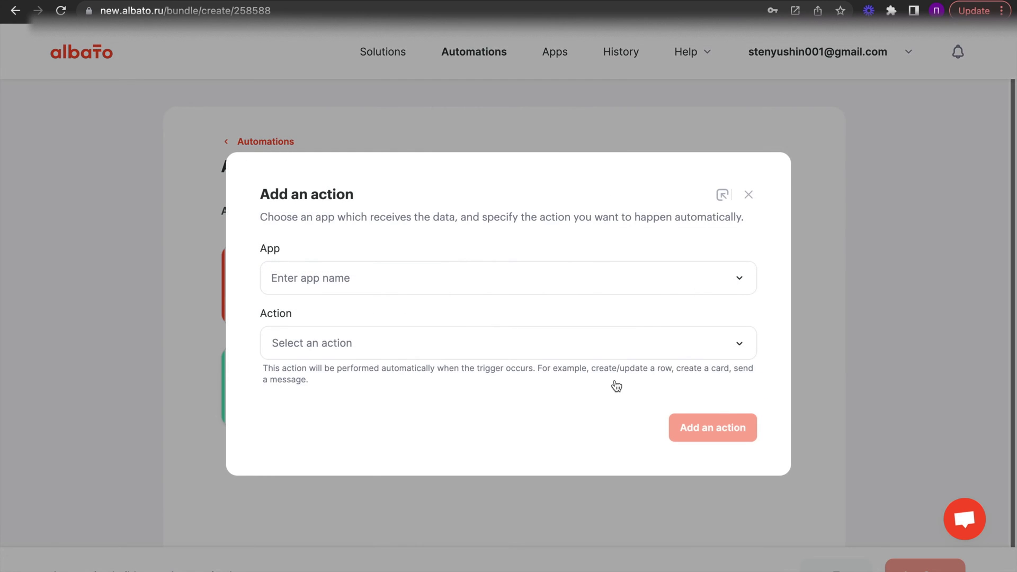
pyautogui.click(556, 278)
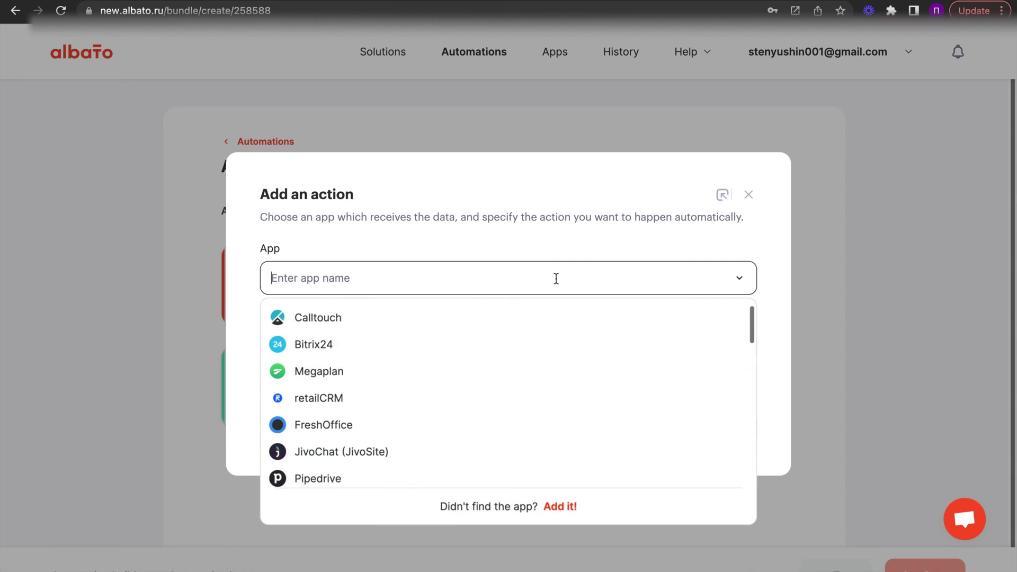
pyautogui.write('open')
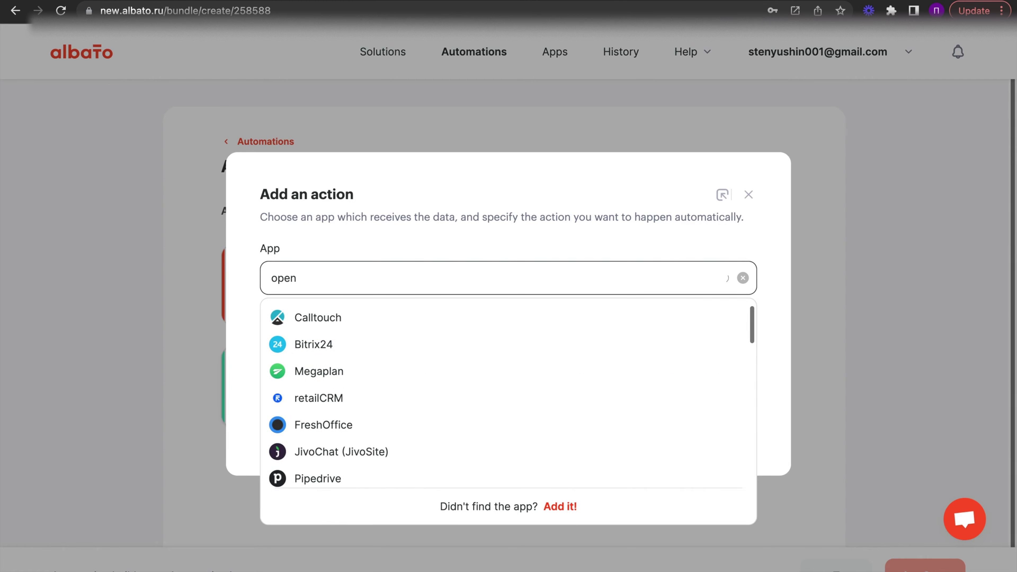
pyautogui.click(545, 317)
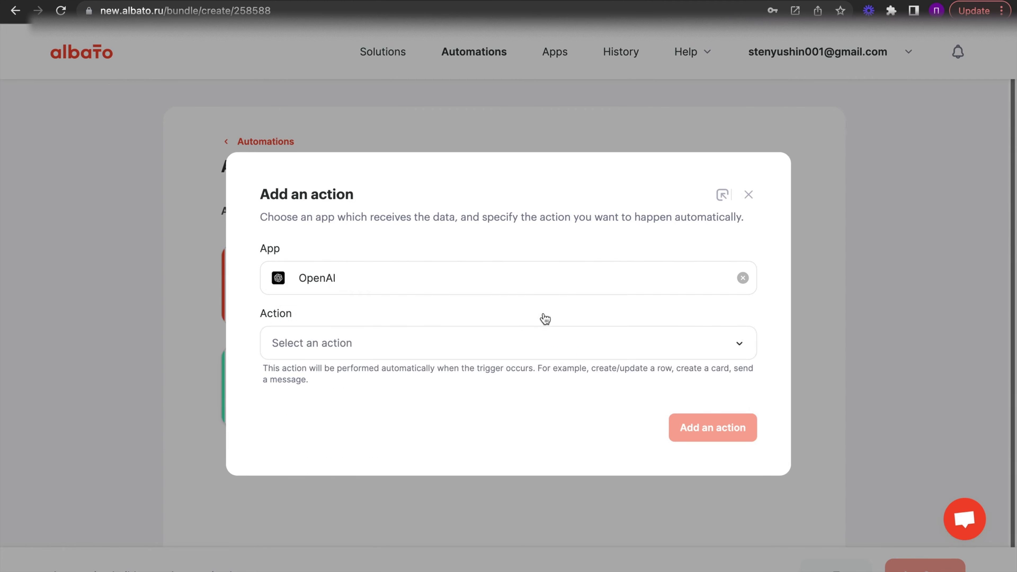
# Set the action to Create chat completion on the first OpenAI connection and add it
pyautogui.click(540, 352)
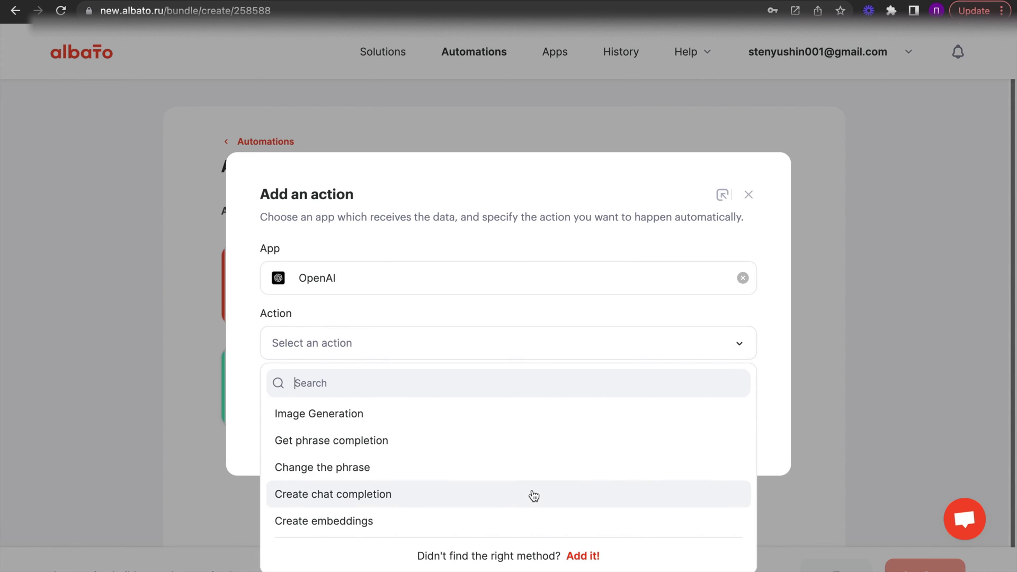
pyautogui.click(534, 495)
pyautogui.click(529, 414)
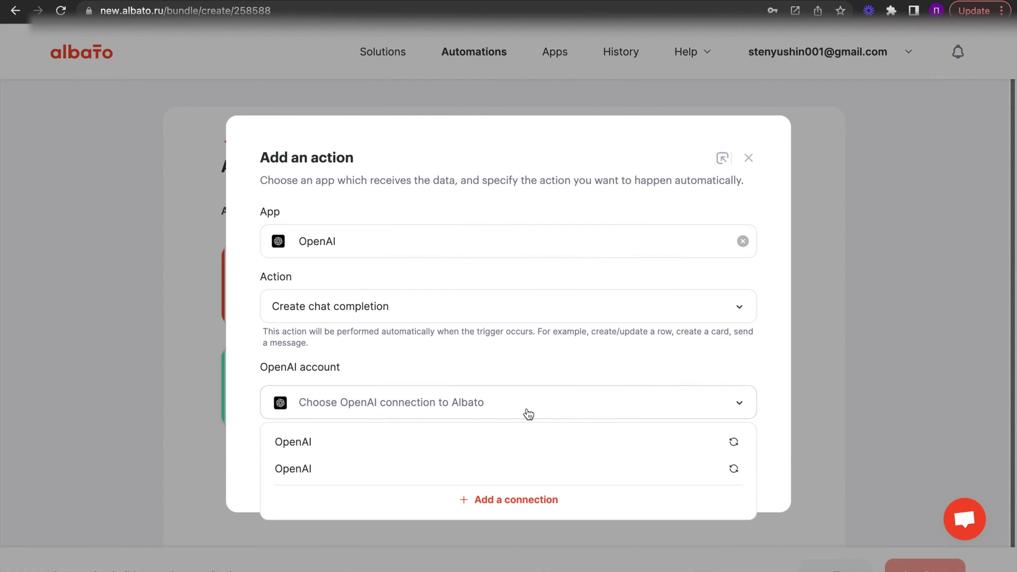
pyautogui.click(528, 443)
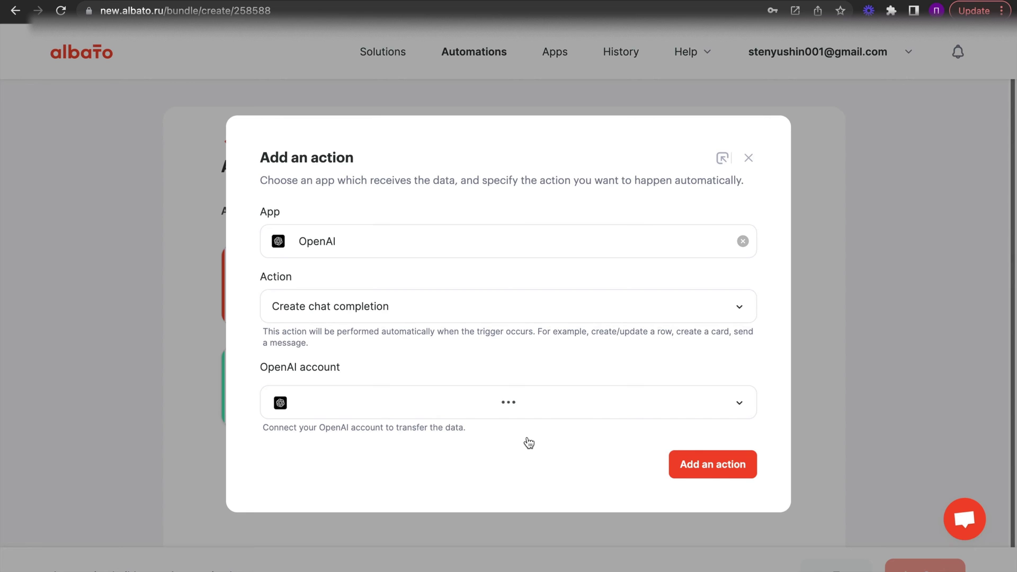
pyautogui.click(695, 467)
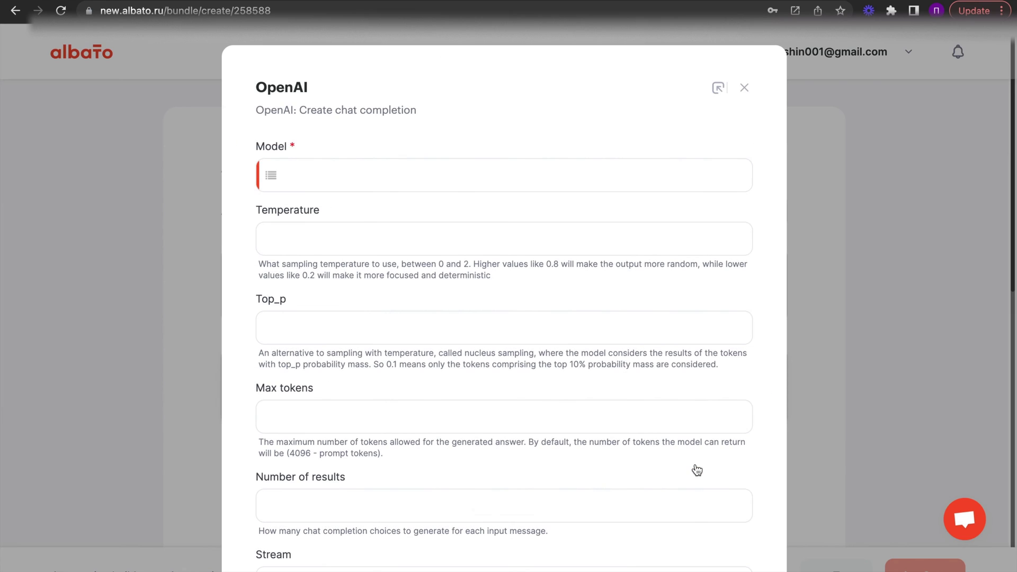
# Set model gpt-3.5-turbo, temperature 1, max tokens 2000 and number of results 1
pyautogui.click(271, 182)
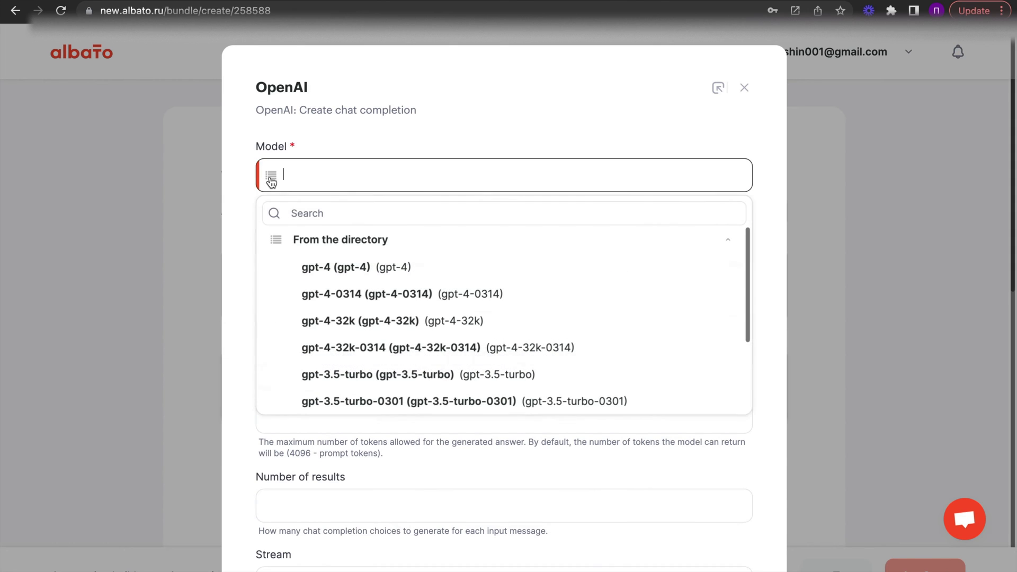
pyautogui.scroll(-1, 427, 344)
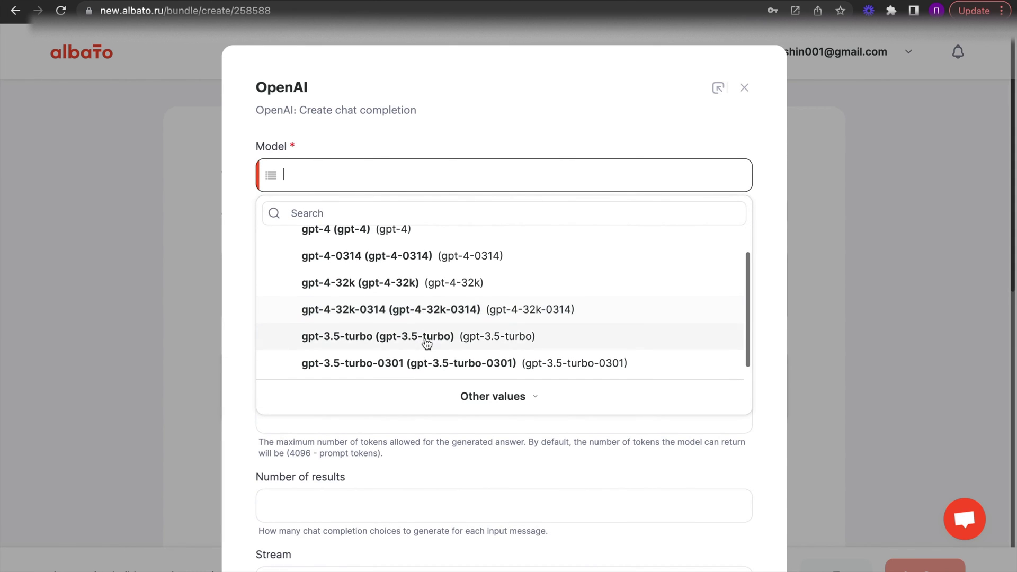
pyautogui.click(427, 343)
pyautogui.click(346, 245)
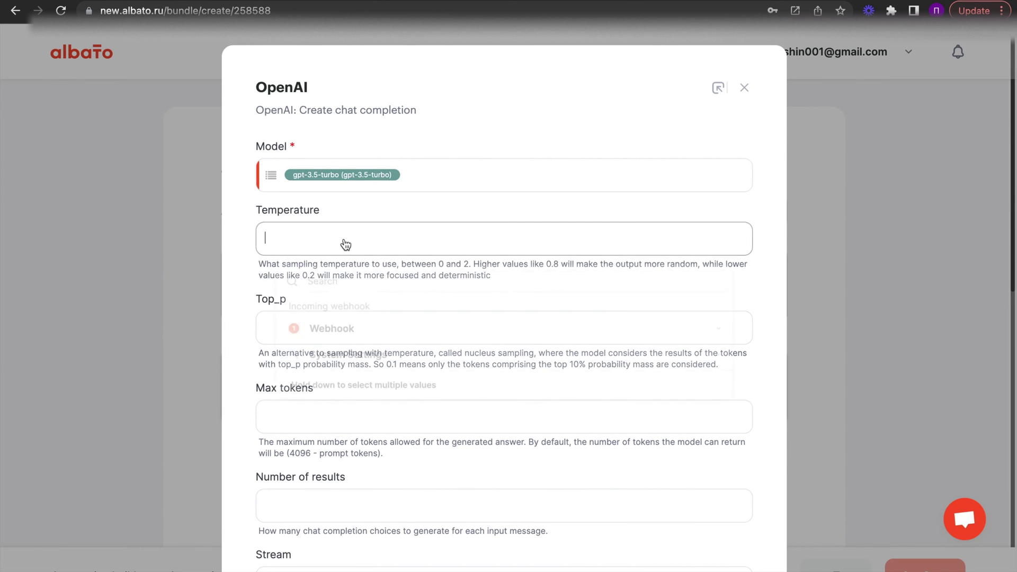
pyautogui.write('1')
pyautogui.click(237, 256)
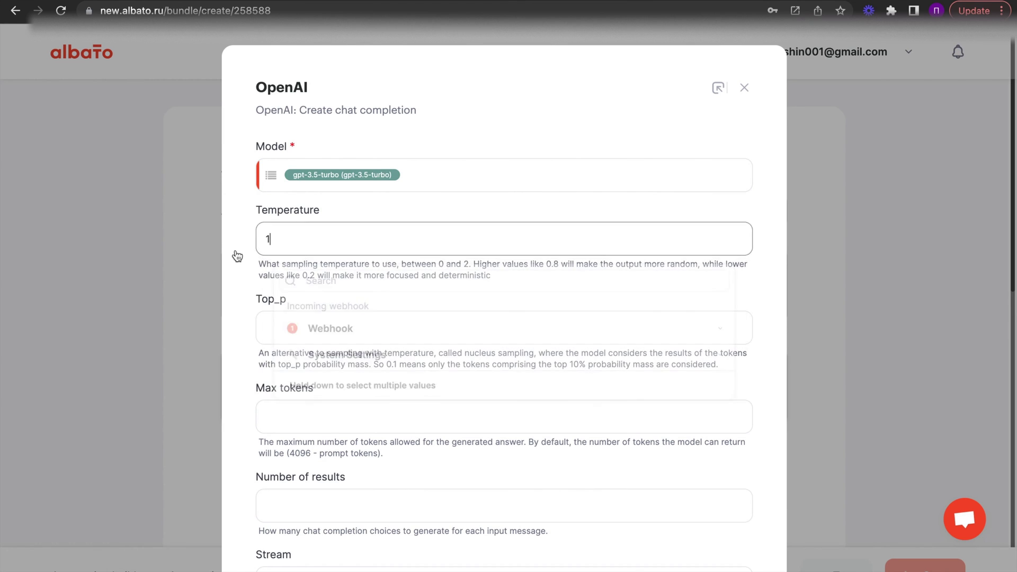
pyautogui.scroll(-1, 237, 256)
pyautogui.scroll(-3, 237, 256)
pyautogui.click(292, 257)
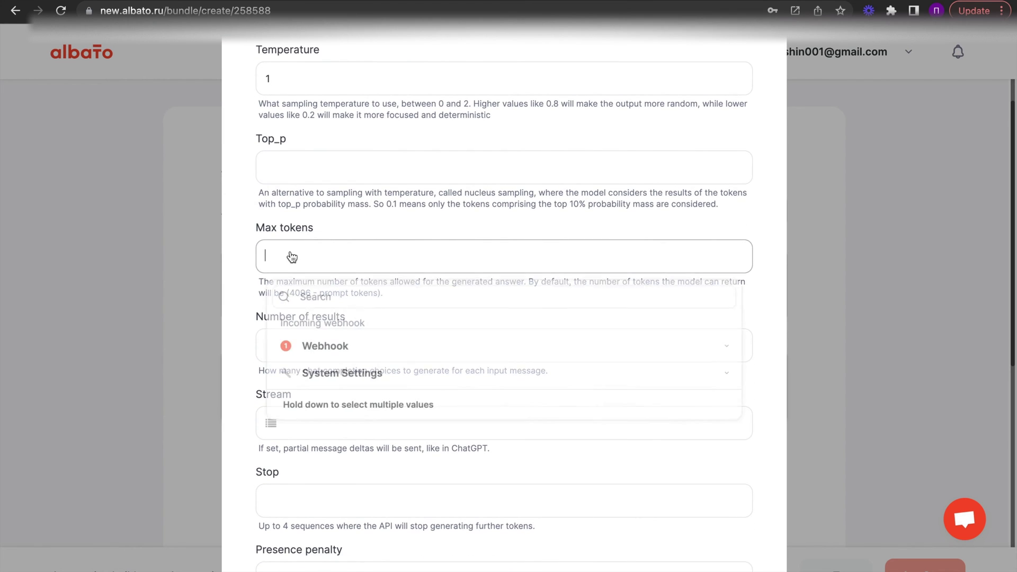
pyautogui.write('2000')
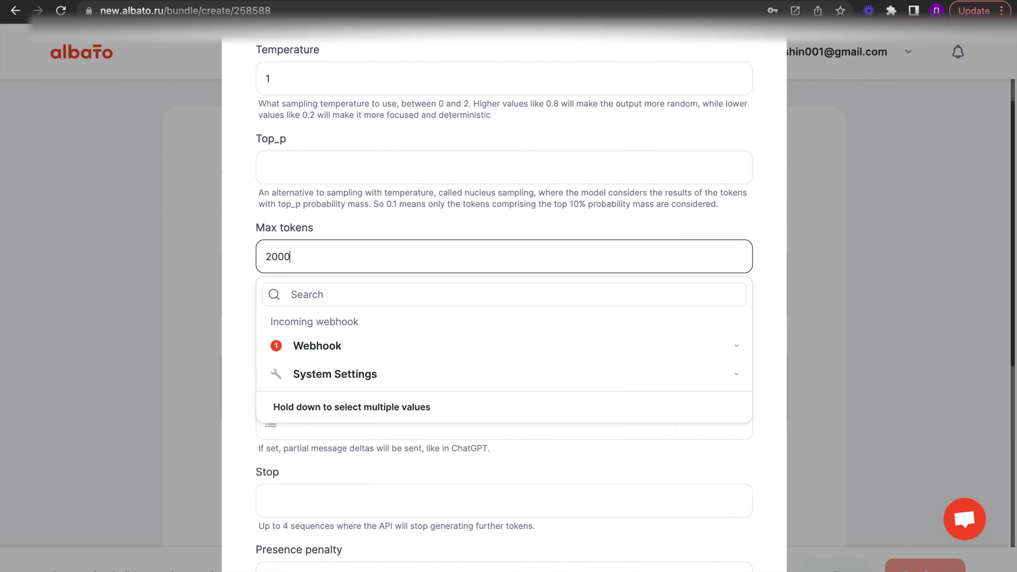
pyautogui.click(240, 271)
pyautogui.scroll(-3, 239, 270)
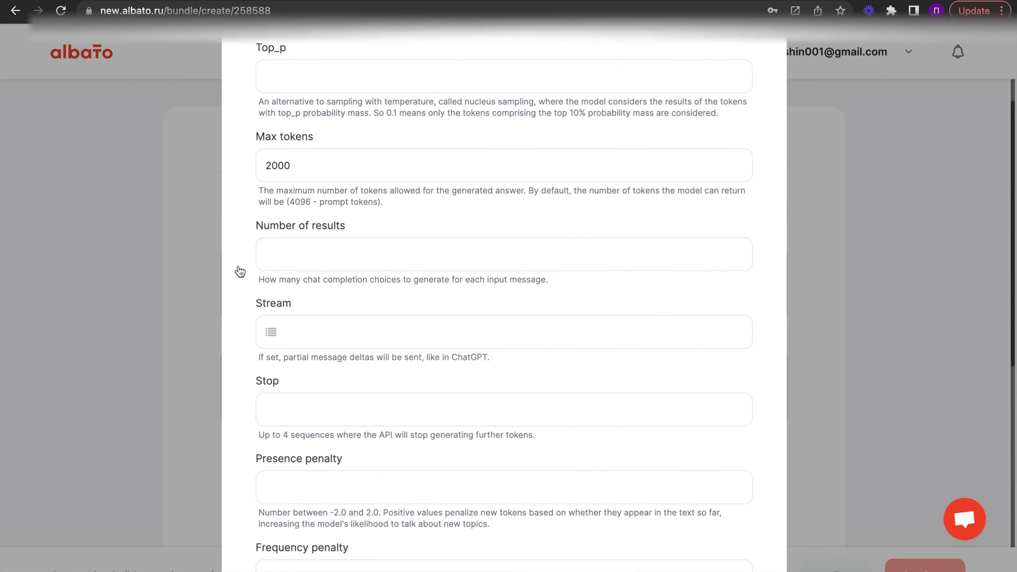
pyautogui.click(292, 230)
pyautogui.write('1')
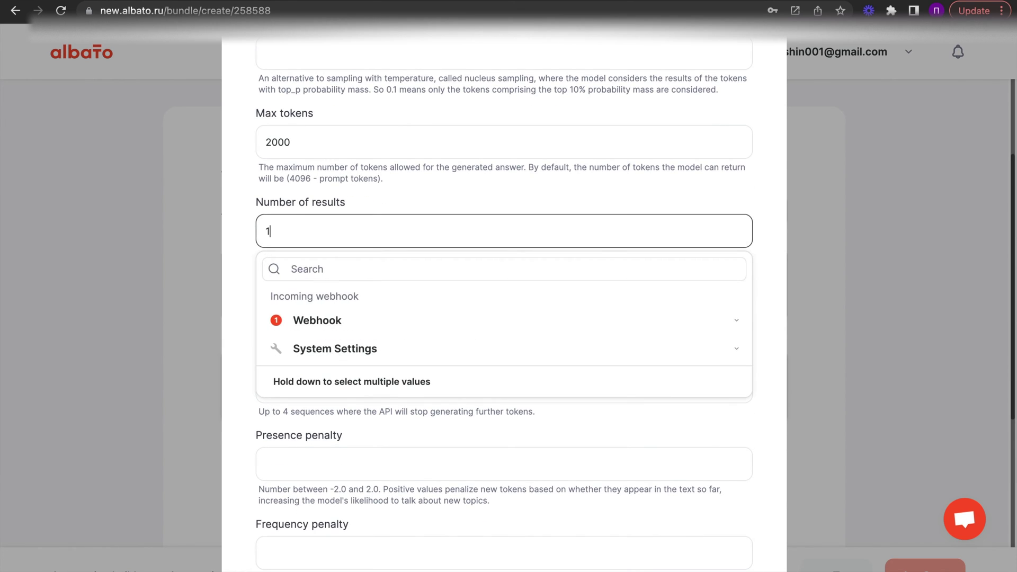
pyautogui.click(252, 246)
pyautogui.scroll(-10, 252, 246)
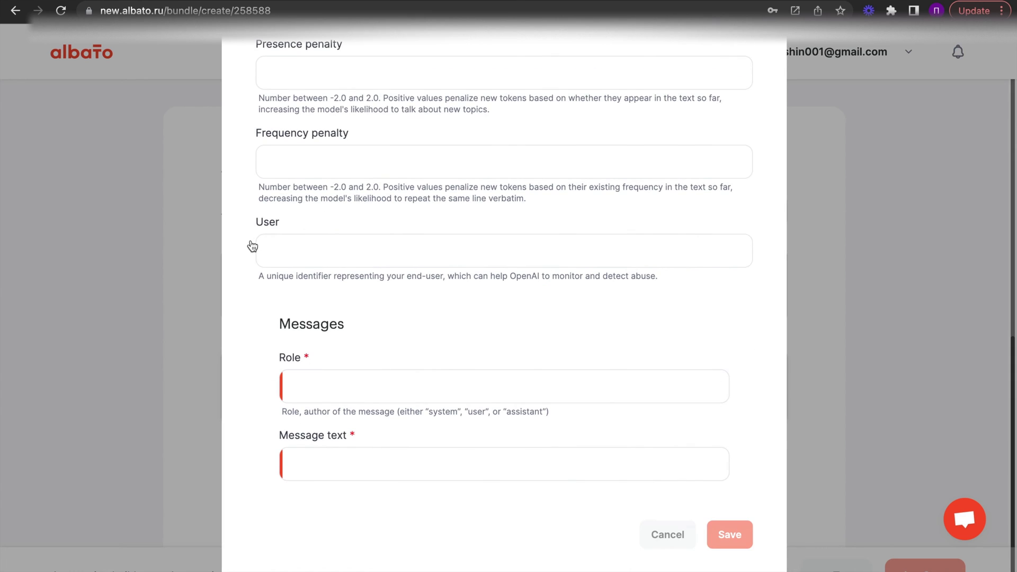
# Set the message role to assistant and the message text to the webhook's promt field
pyautogui.click(312, 392)
pyautogui.write('as')
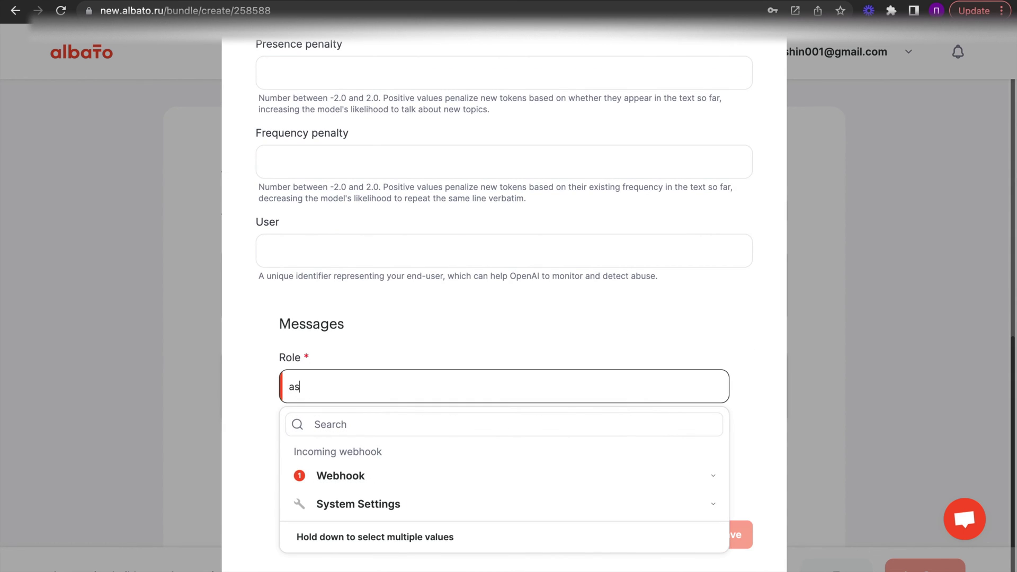
pyautogui.write('sistant')
pyautogui.click(260, 394)
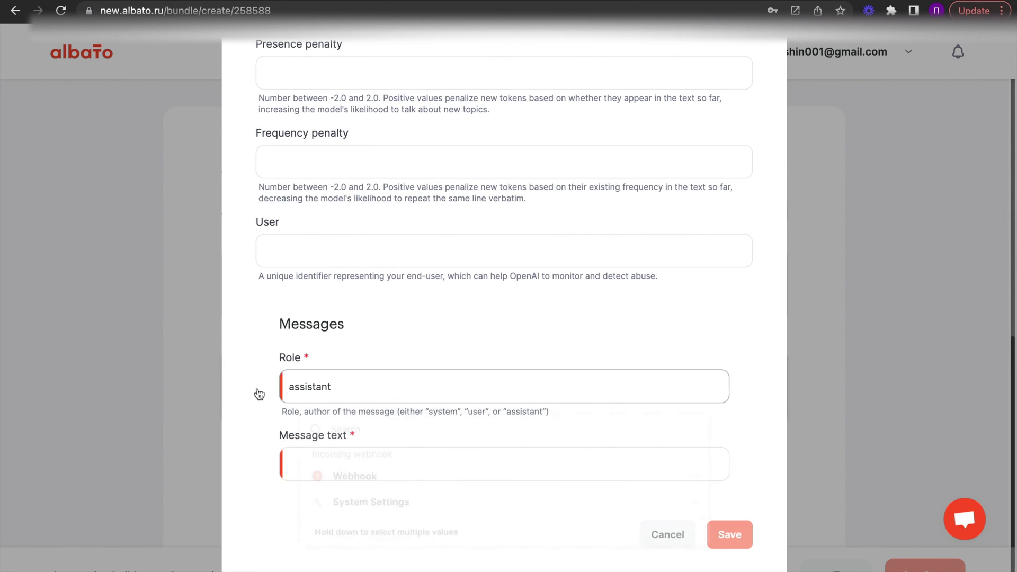
pyautogui.click(334, 468)
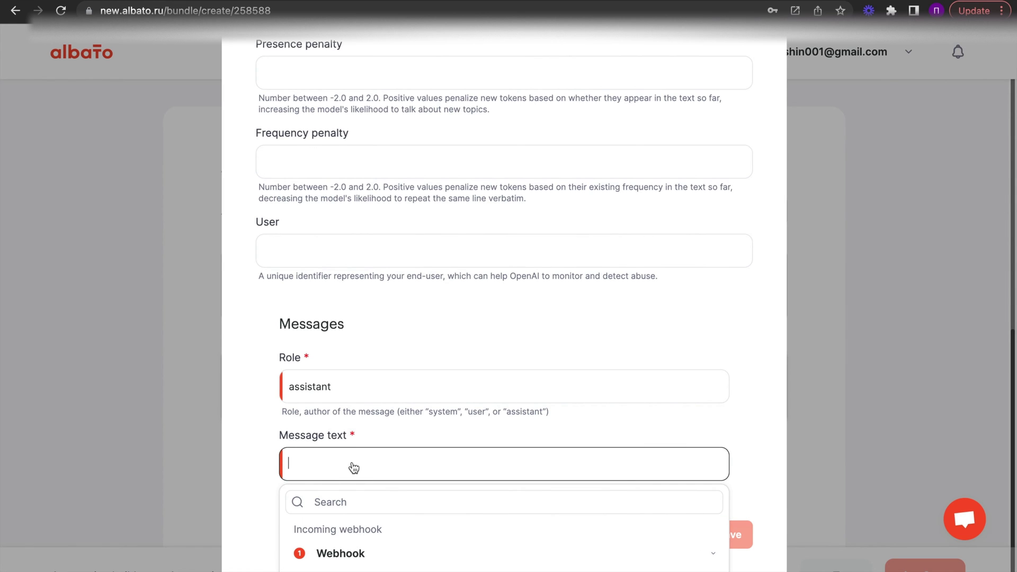
pyautogui.scroll(-1, 354, 468)
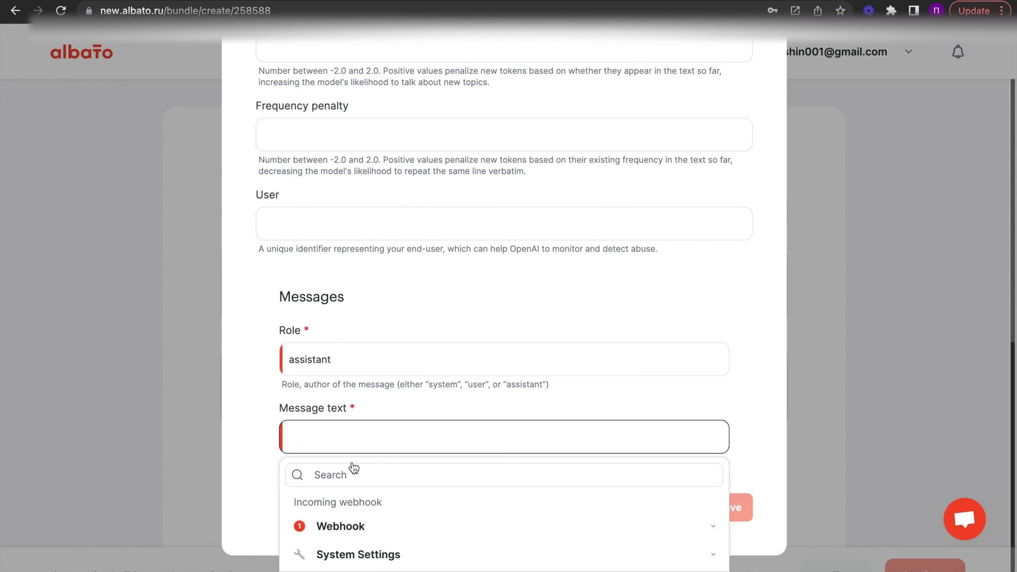
pyautogui.click(352, 524)
pyautogui.scroll(-3, 352, 525)
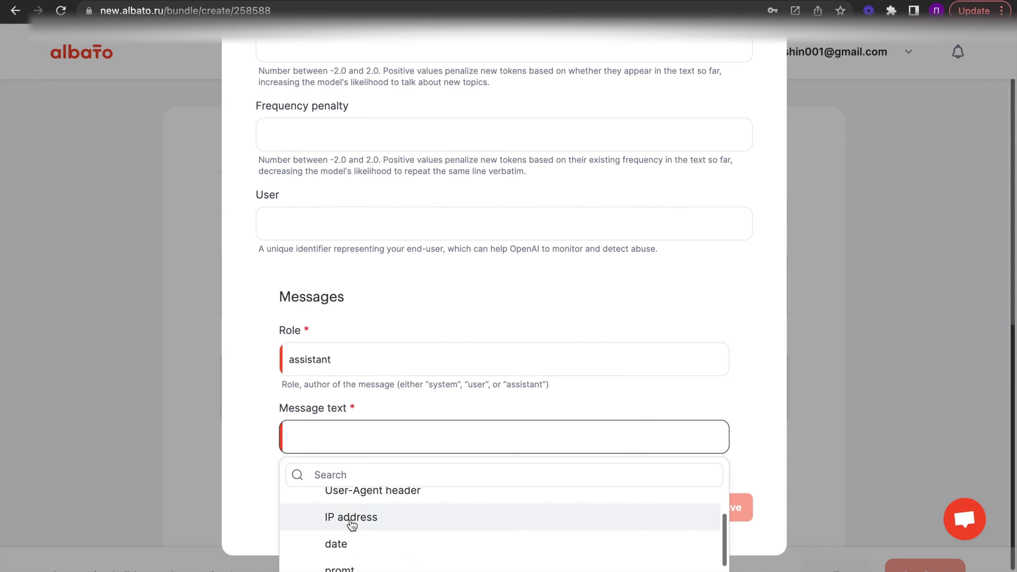
pyautogui.scroll(-1, 352, 525)
pyautogui.click(352, 539)
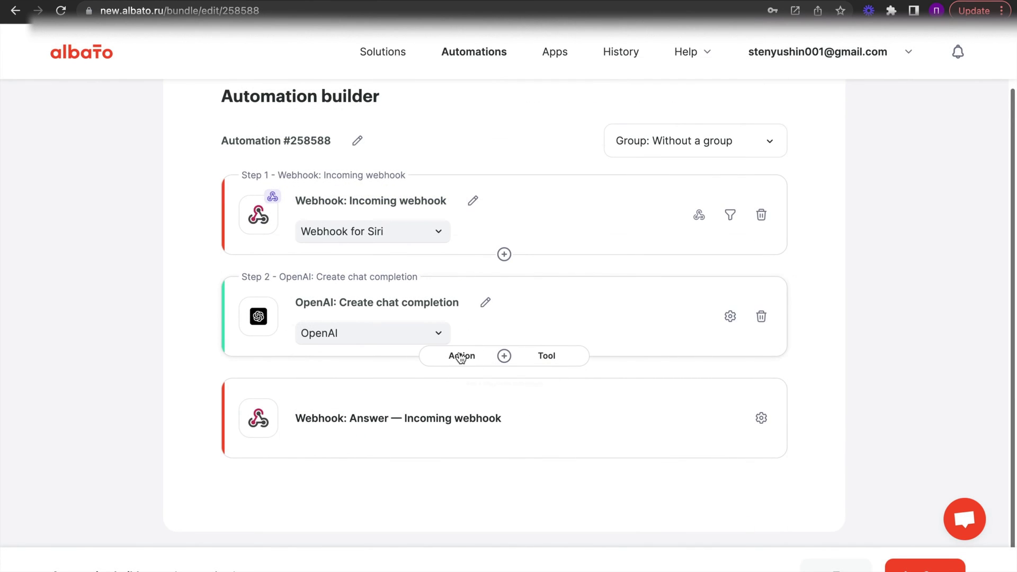
# Add a Slack 'Send a message to a public channel' action using the SlackGPT_bot account
pyautogui.click(461, 356)
pyautogui.click(431, 280)
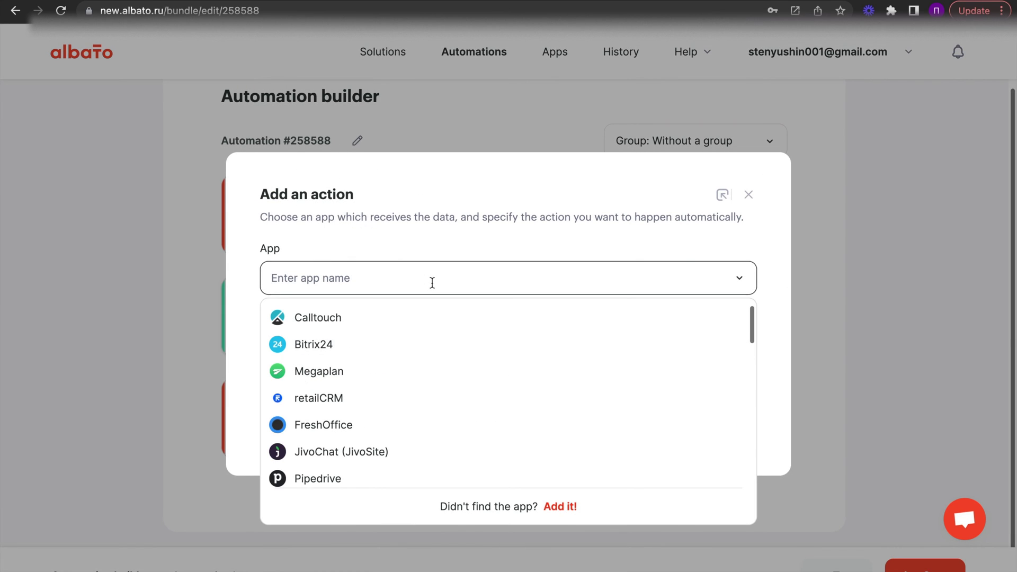
pyautogui.write('sla')
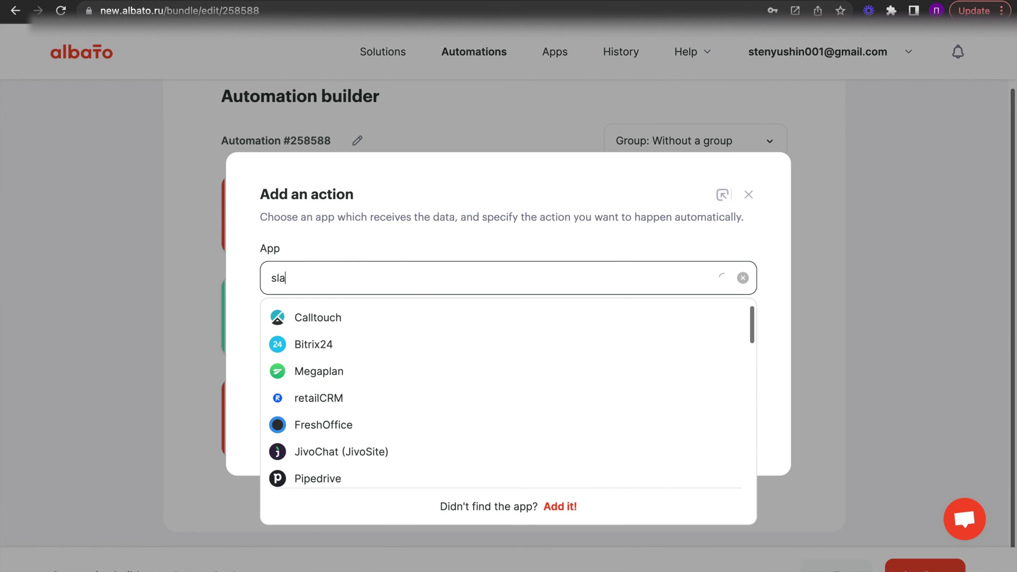
pyautogui.click(425, 317)
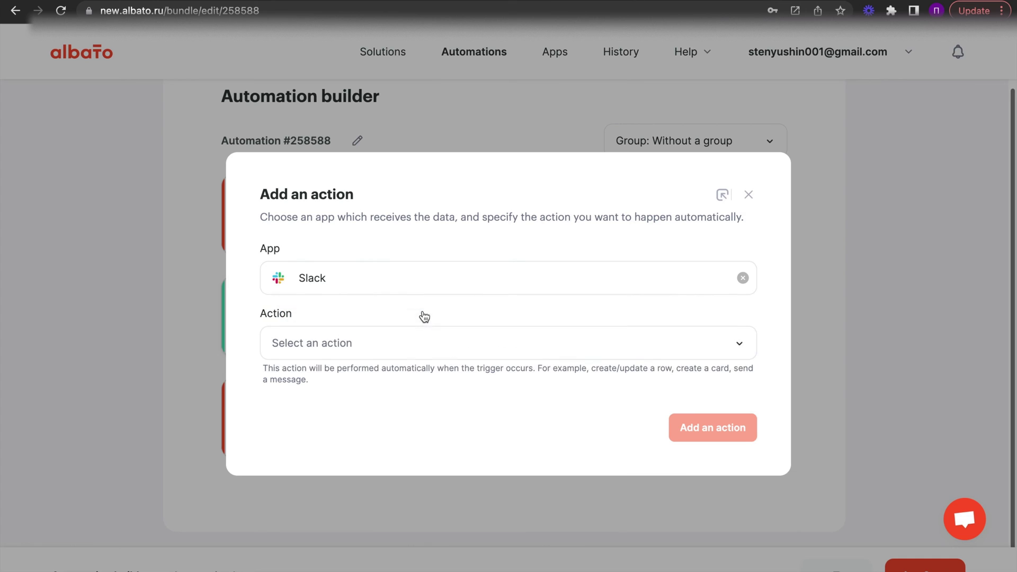
pyautogui.click(420, 355)
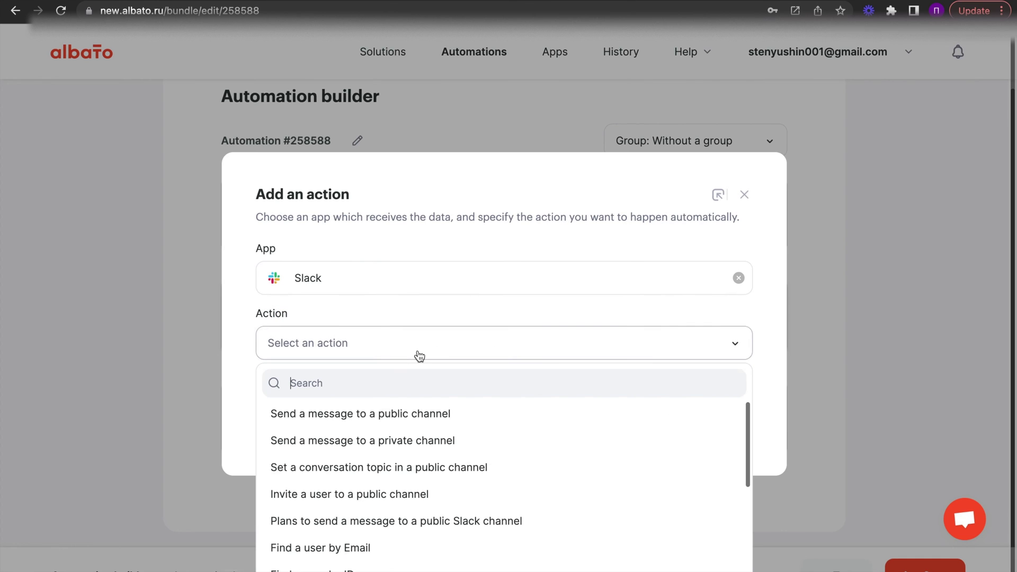
pyautogui.click(421, 412)
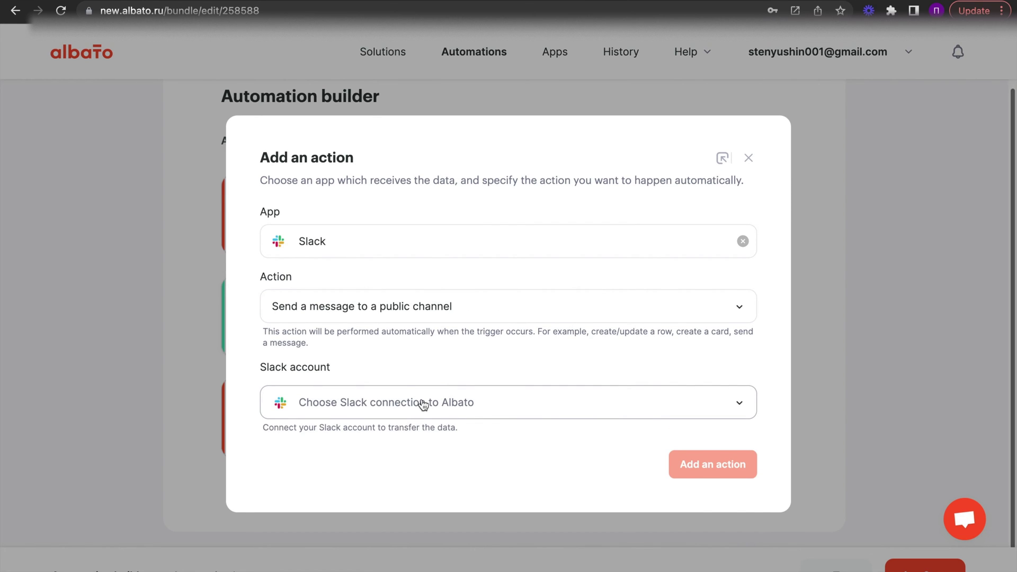
pyautogui.click(423, 404)
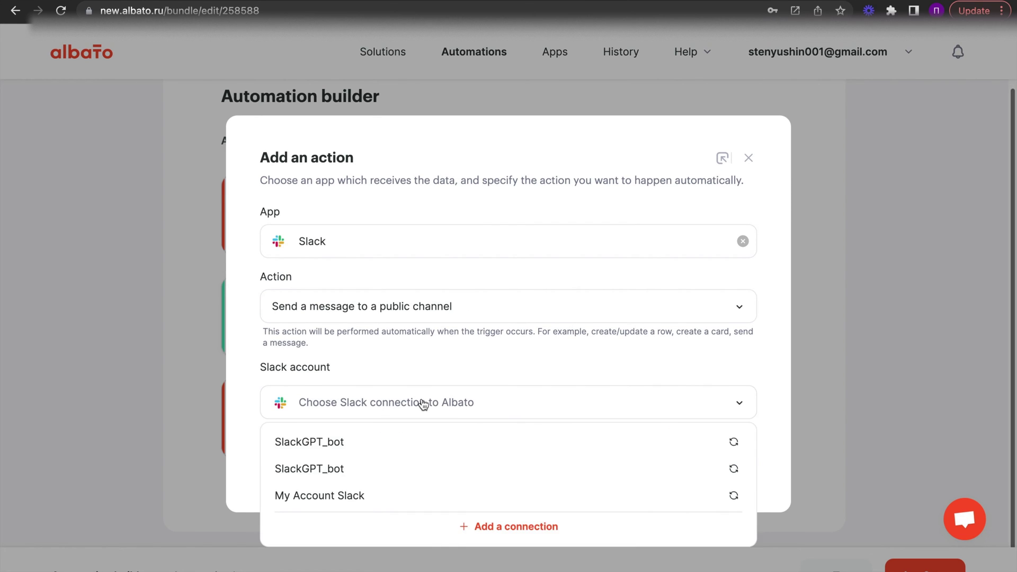
pyautogui.click(417, 442)
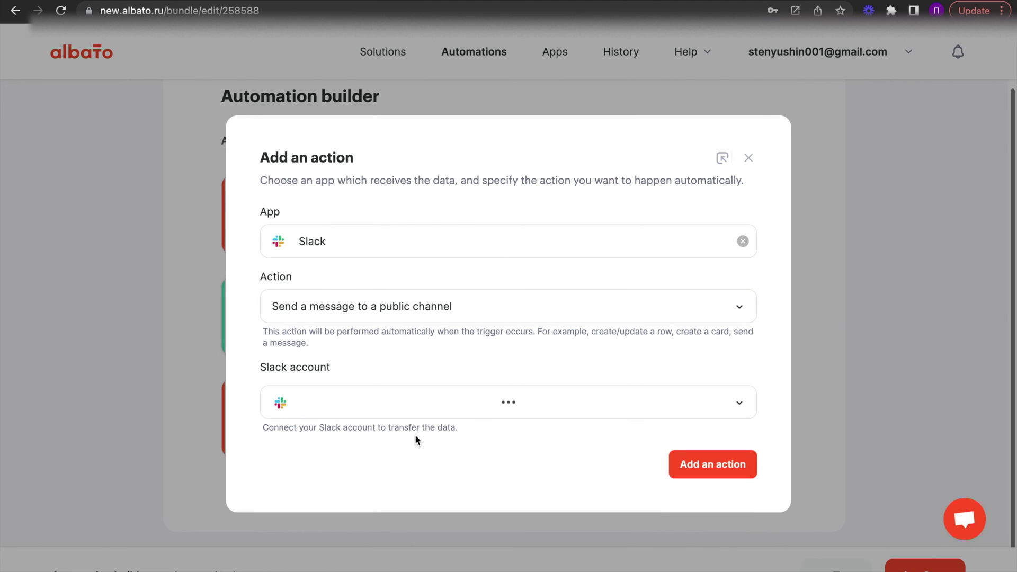
pyautogui.click(704, 468)
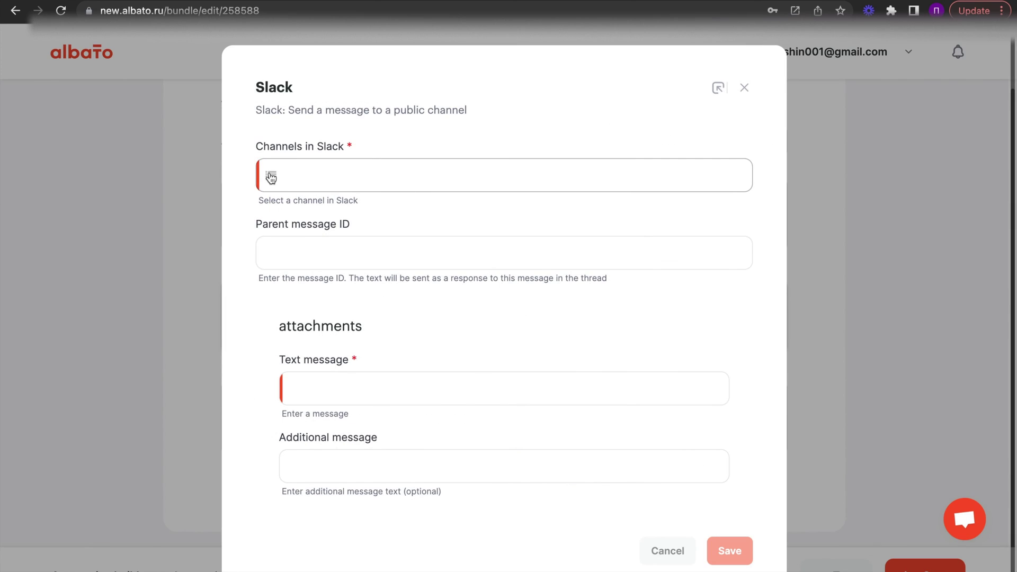
# Send OpenAI's Response content to the chatgpt_by_albato channel and save the Slack step
pyautogui.click(271, 178)
pyautogui.write('cha')
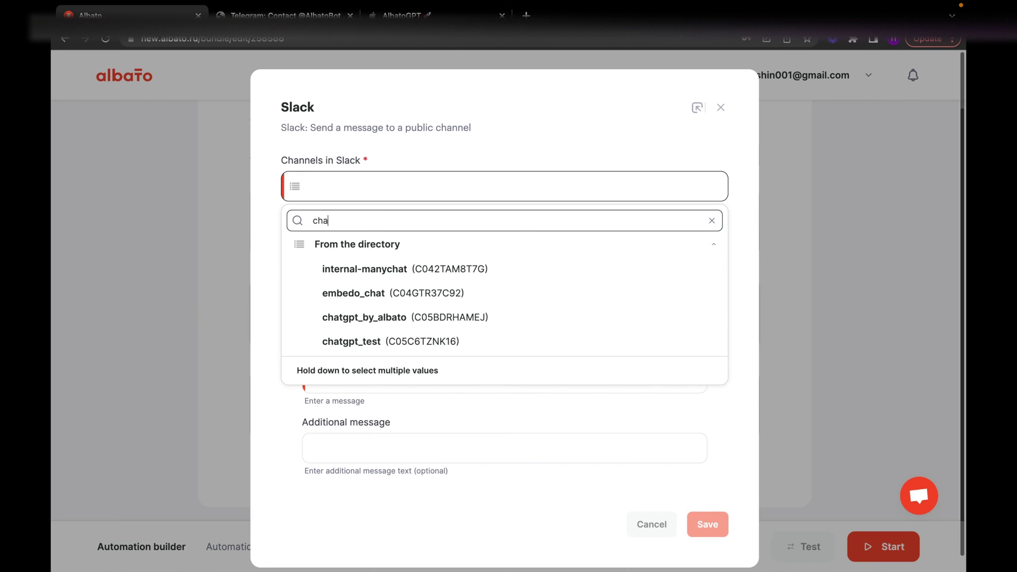
pyautogui.click(375, 318)
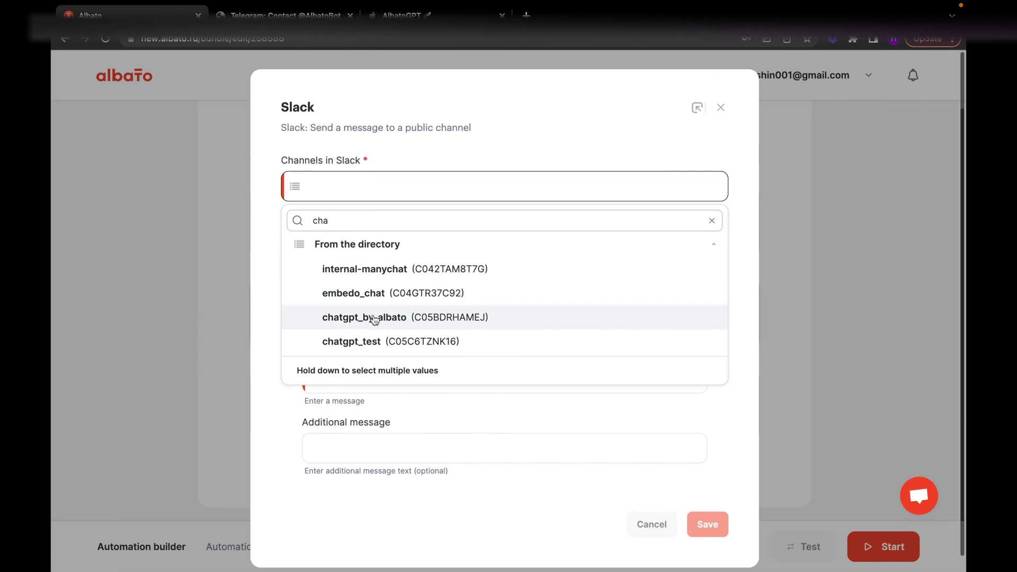
pyautogui.click(366, 386)
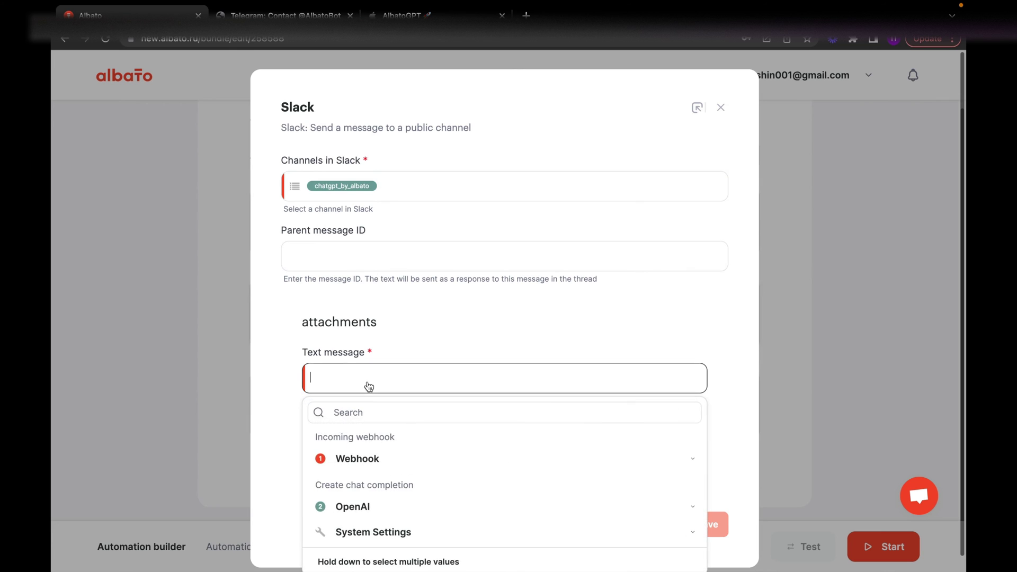
pyautogui.click(392, 502)
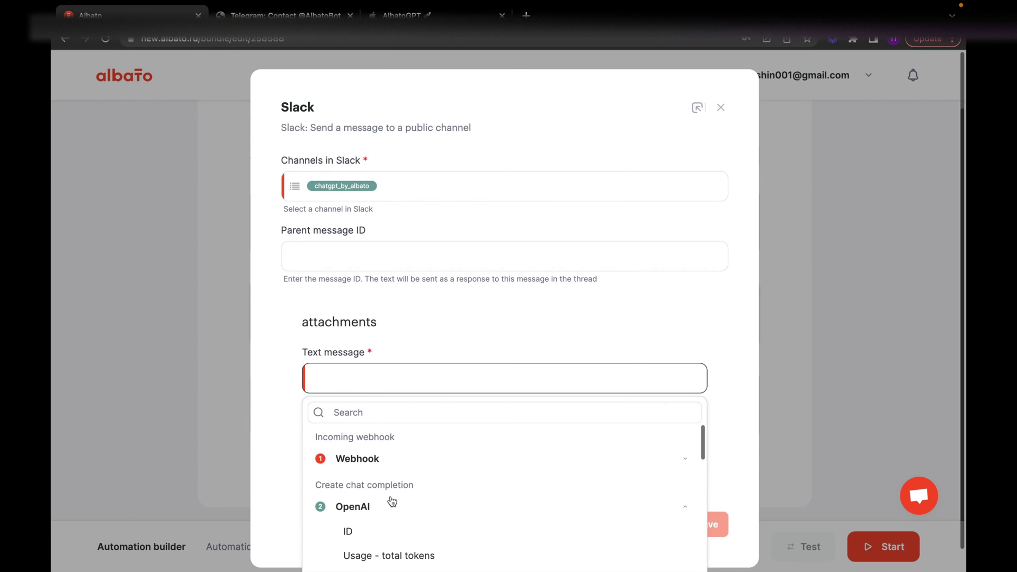
pyautogui.scroll(-4, 392, 500)
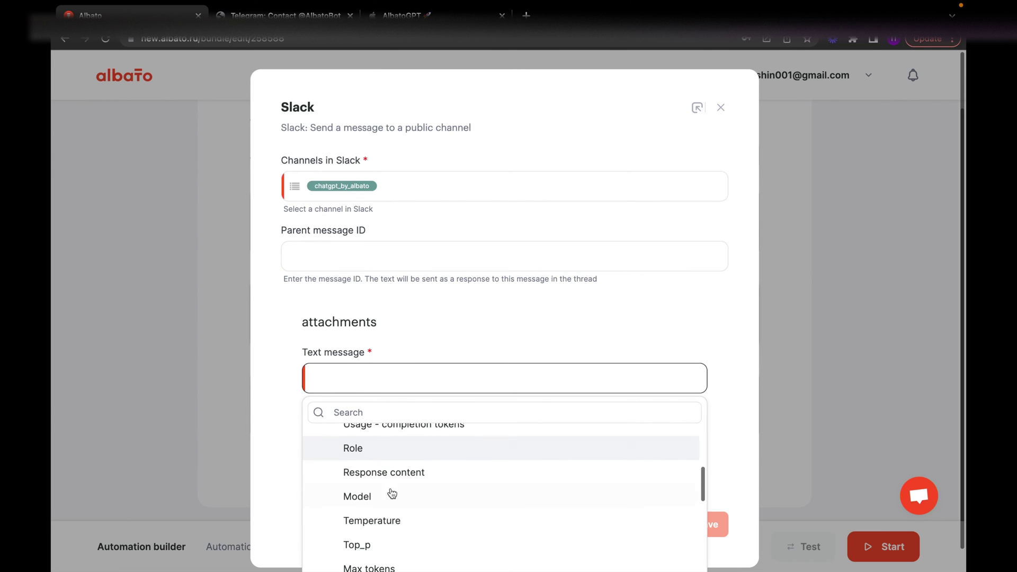
pyautogui.click(391, 474)
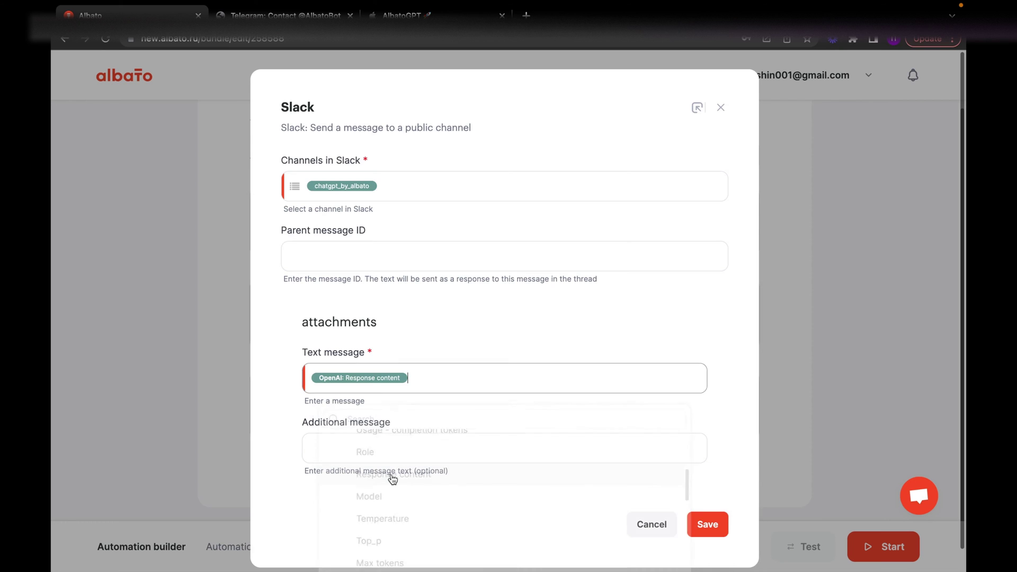
pyautogui.click(698, 524)
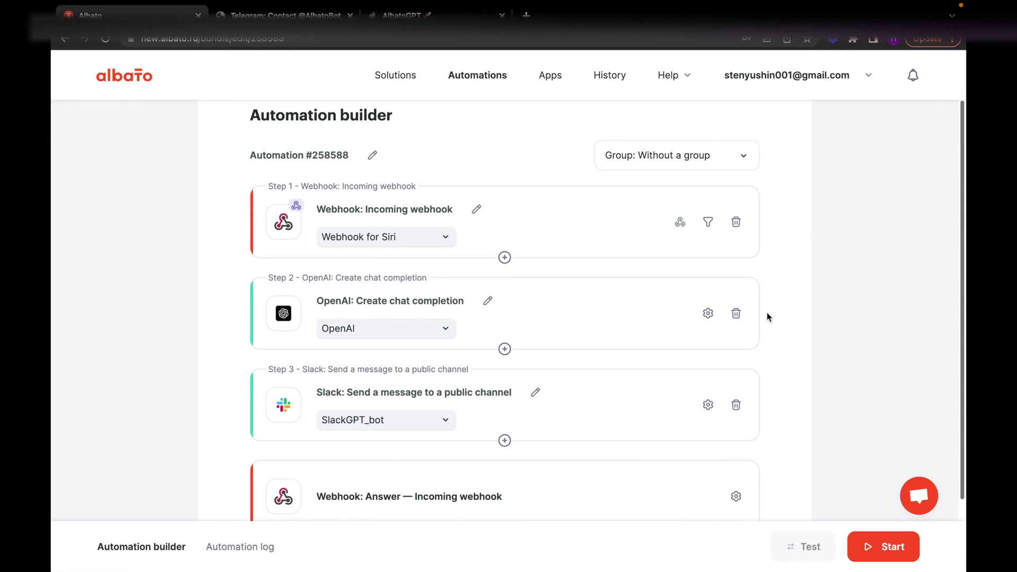
# Start the automation, then ask Siri 'The main task of product marketer' via the GPT shortcut
pyautogui.click(884, 541)
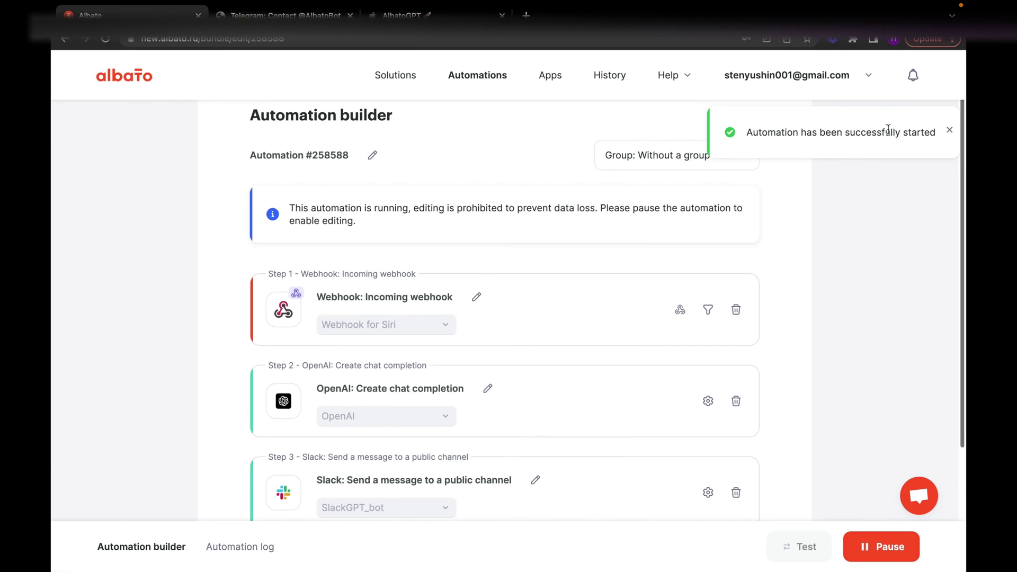
pyautogui.click(950, 130)
pyautogui.moveTo(865, 4)
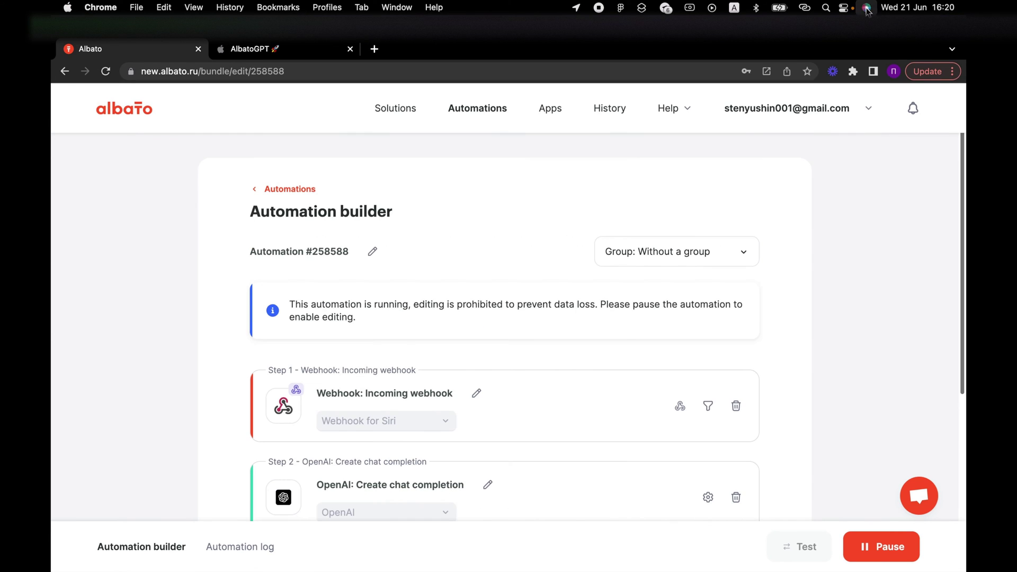
pyautogui.click(867, 7)
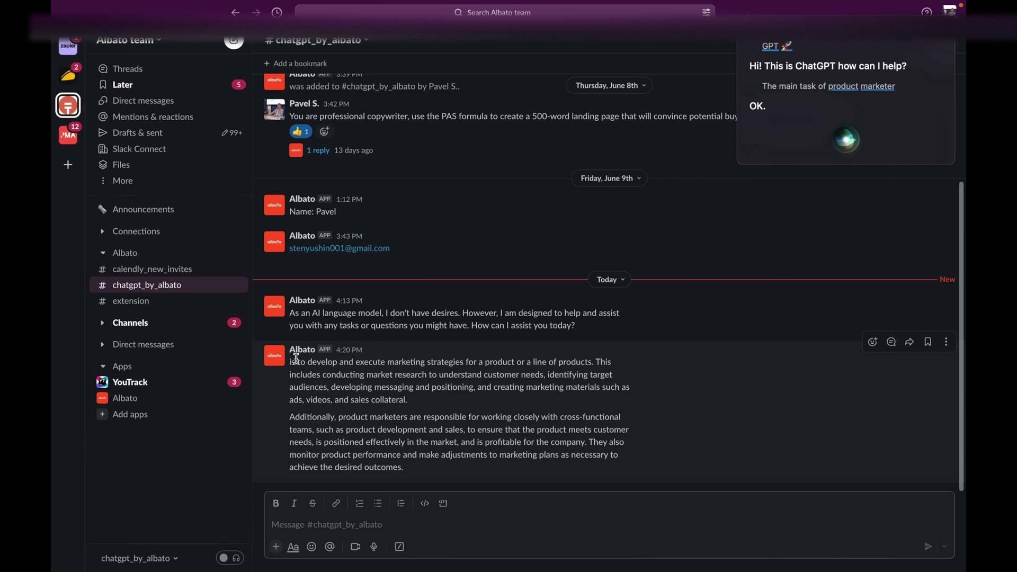
# Select and read the 4:20 PM reply in chatgpt_by_albato, then return to the browser
pyautogui.moveTo(296, 359); pyautogui.dragTo(424, 471)
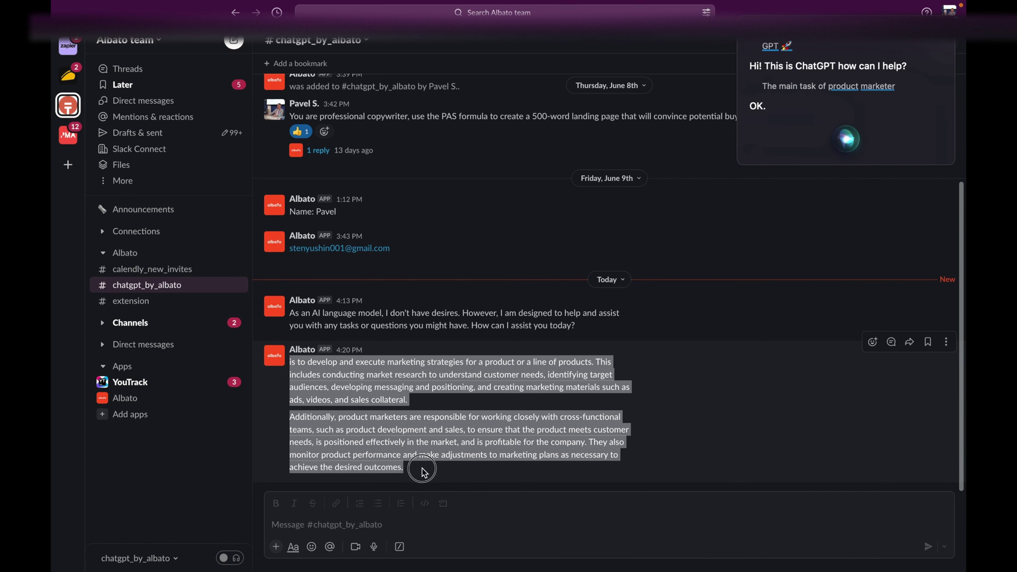
pyautogui.click(424, 471)
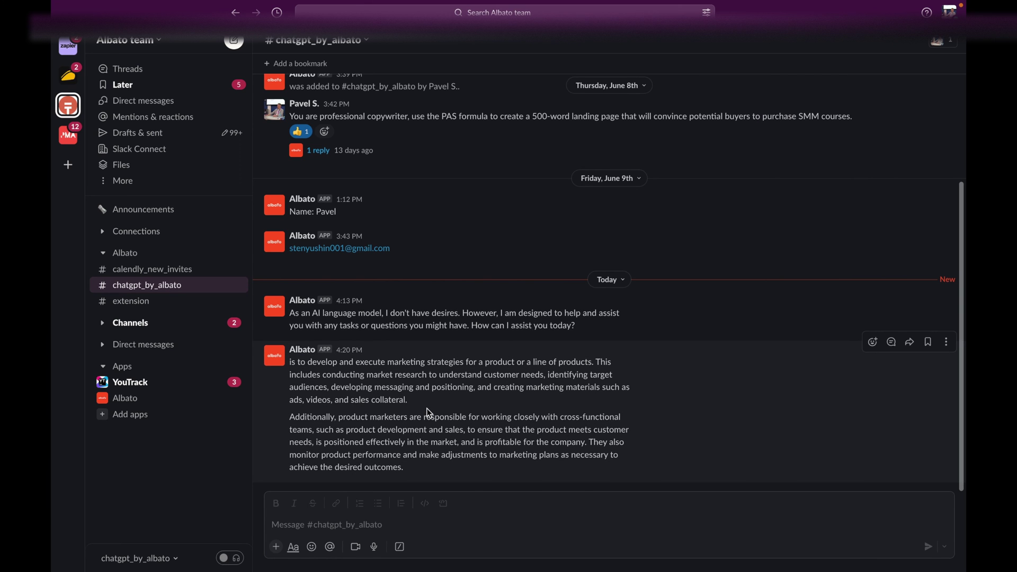
pyautogui.hotkey('ctrl', 'Left')
pyautogui.hotkey('ctrl', 'Left')
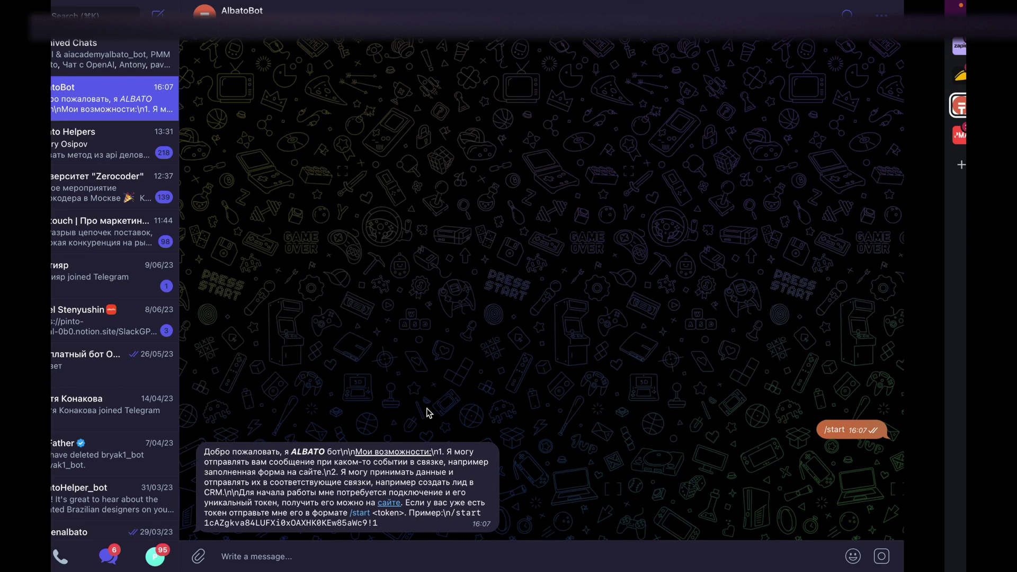
# In the automation log, inspect the 4:20 PM run's incoming webhook request and data sent to Slack
pyautogui.scroll(-2, 427, 409)
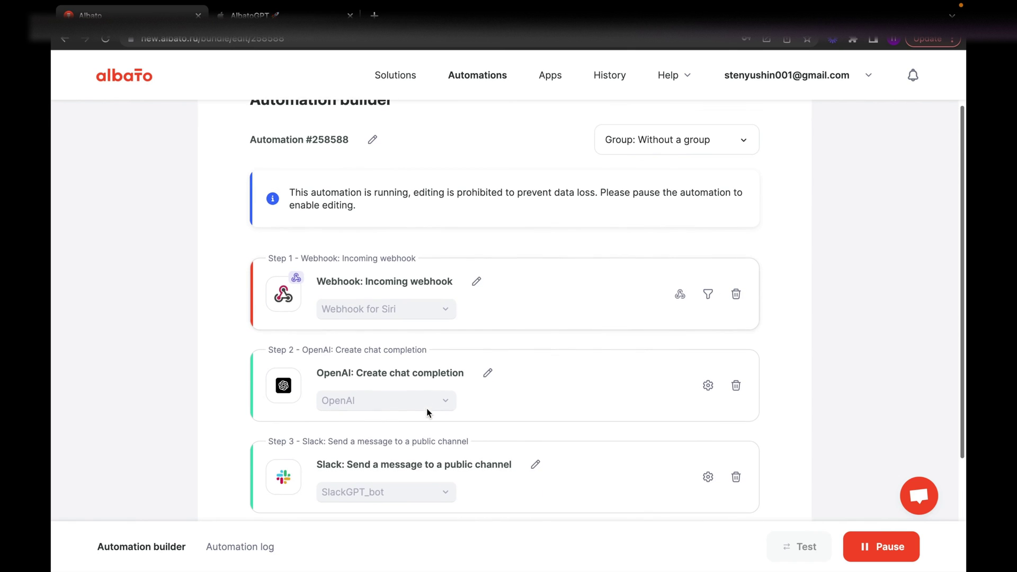
pyautogui.scroll(-2, 497, 249)
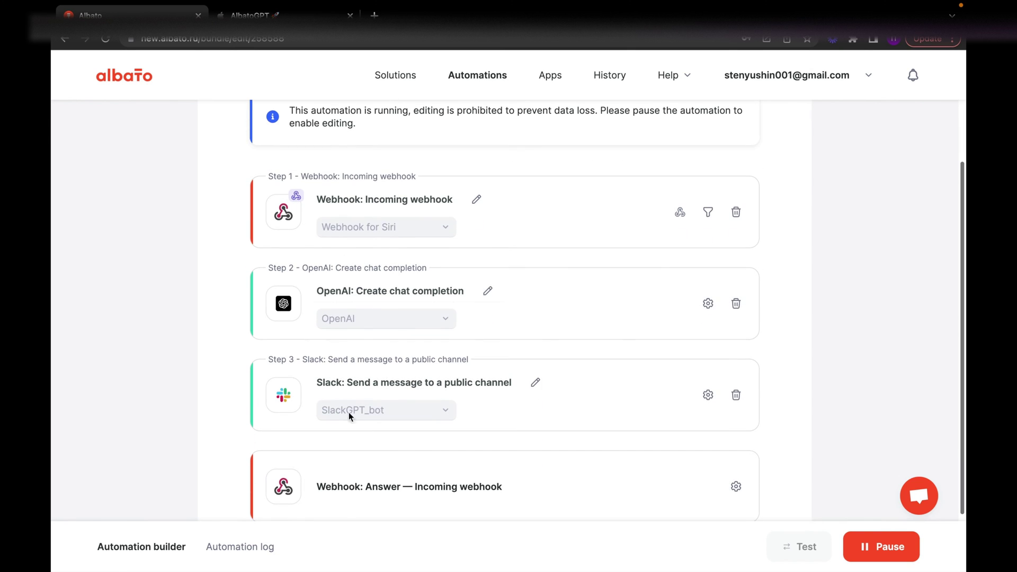
pyautogui.click(240, 547)
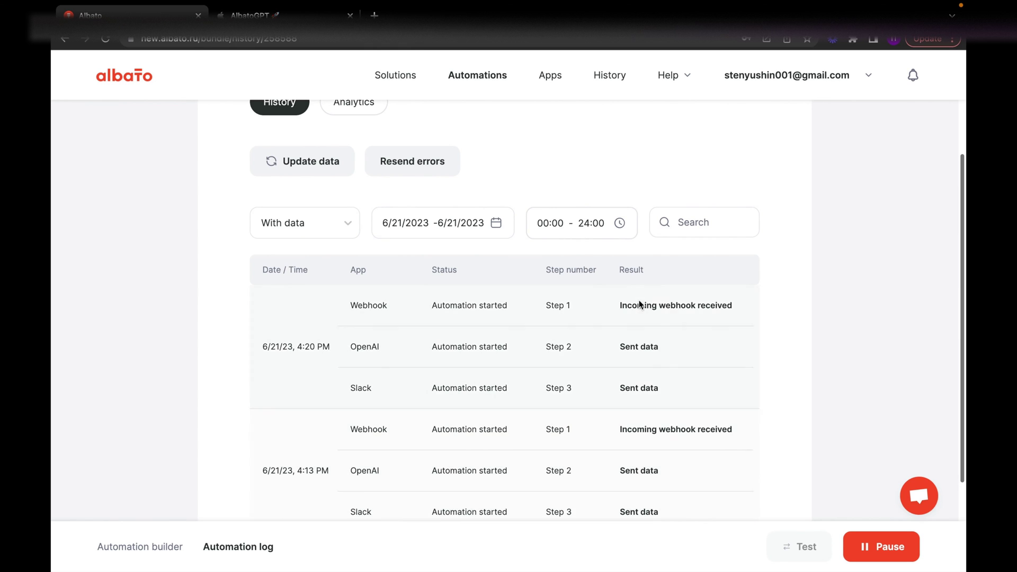
pyautogui.click(675, 307)
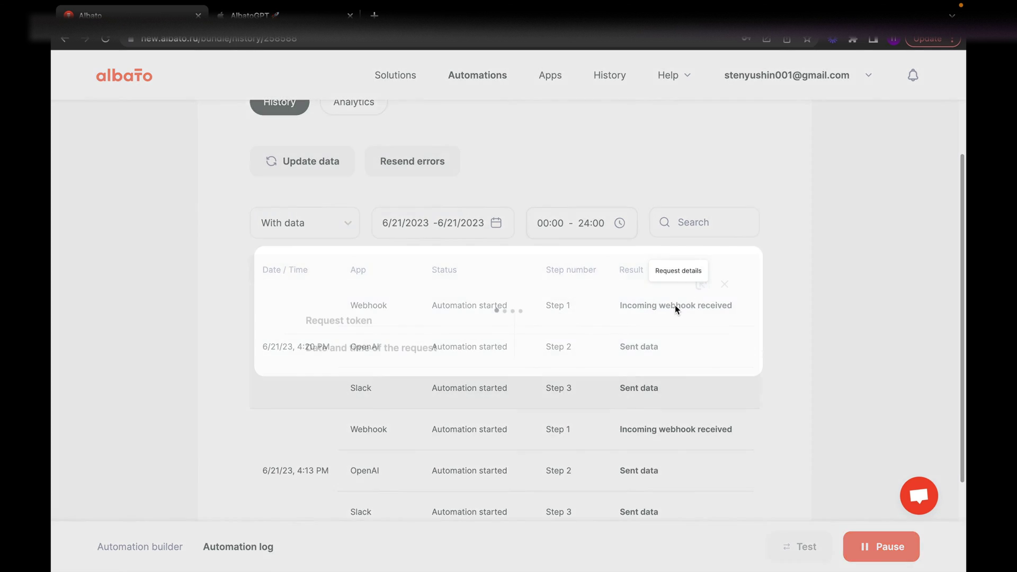
pyautogui.scroll(-3, 675, 307)
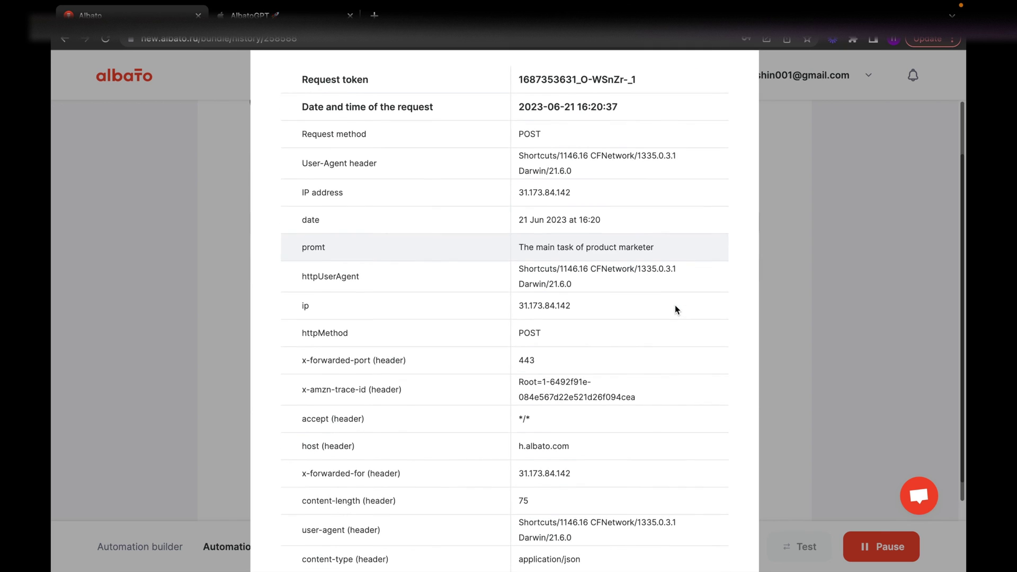
pyautogui.scroll(2, 675, 306)
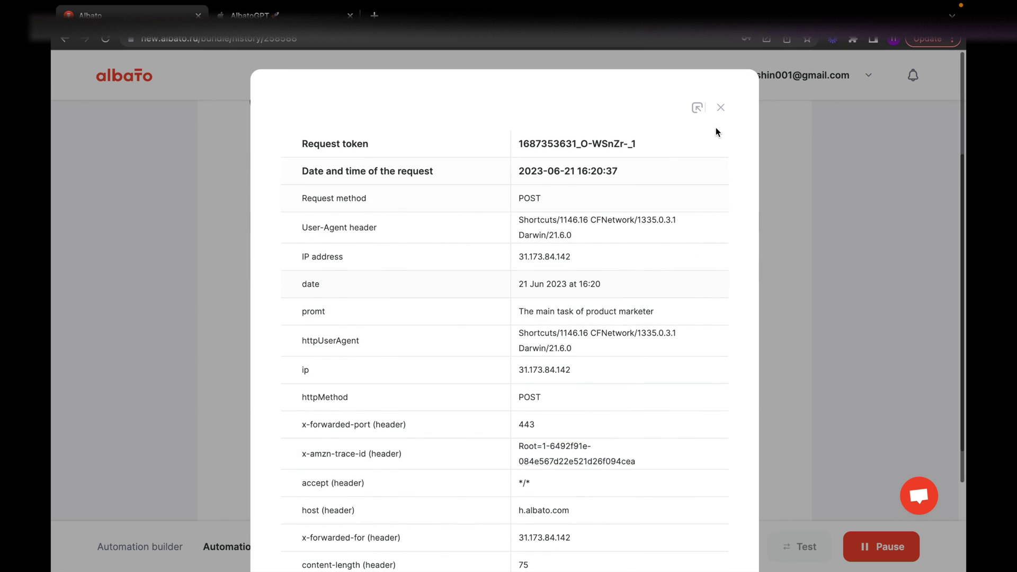
pyautogui.click(720, 108)
pyautogui.click(641, 388)
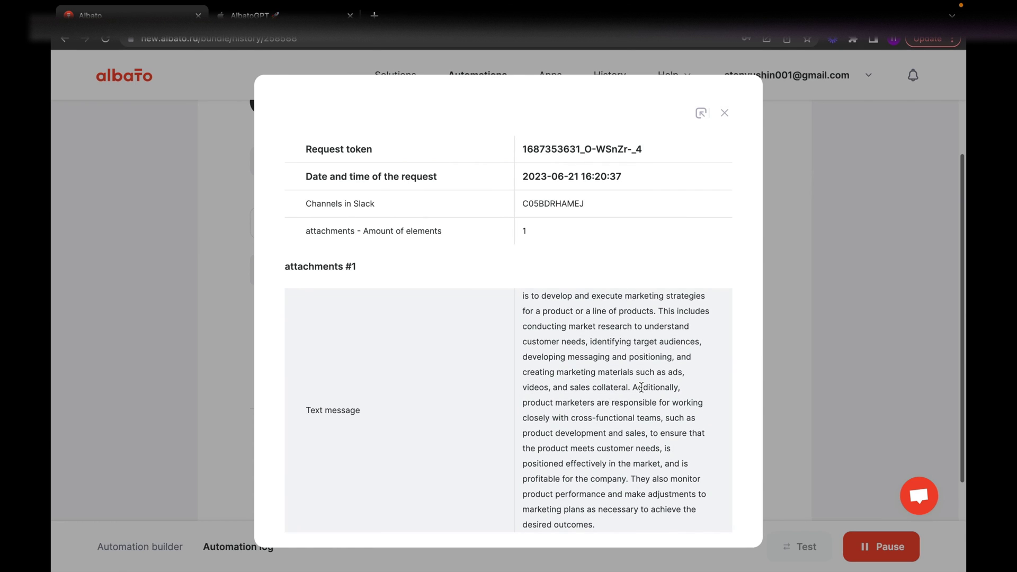
pyautogui.click(726, 111)
# Open the GPT shortcut in Shortcuts to review its ask-for-text and webhook actions, then close it
pyautogui.hotkey('ctrl', 'Left')
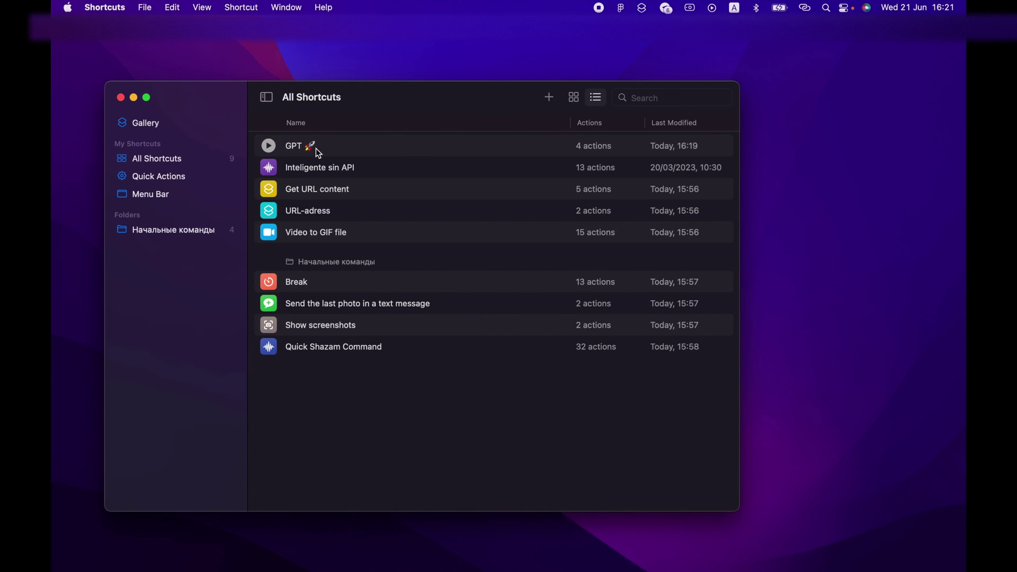
pyautogui.doubleClick(294, 152)
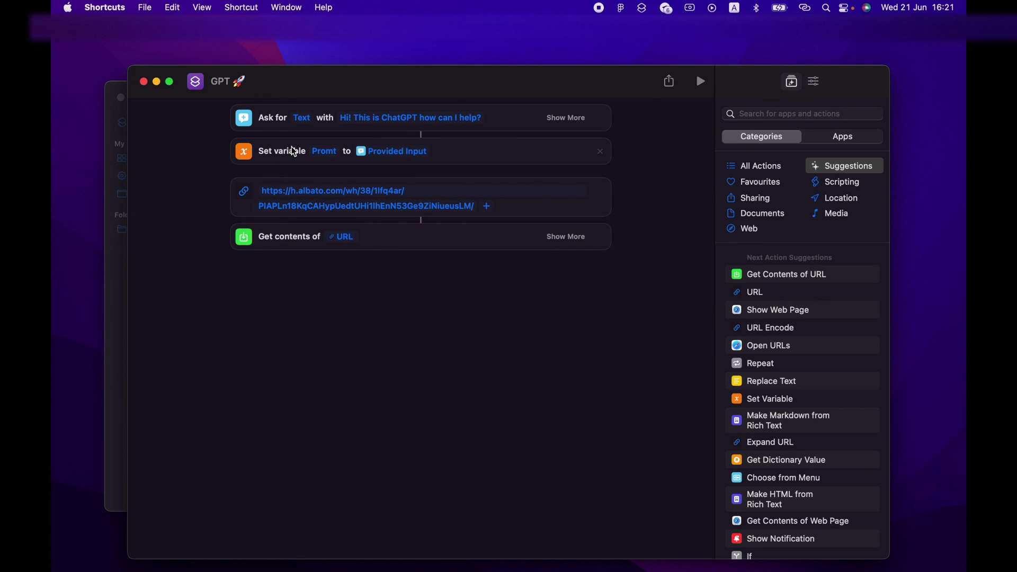
pyautogui.click(212, 80)
# Go back from Albato's automation log to the Automations overview page
pyautogui.hotkey('ctrl', 'Right')
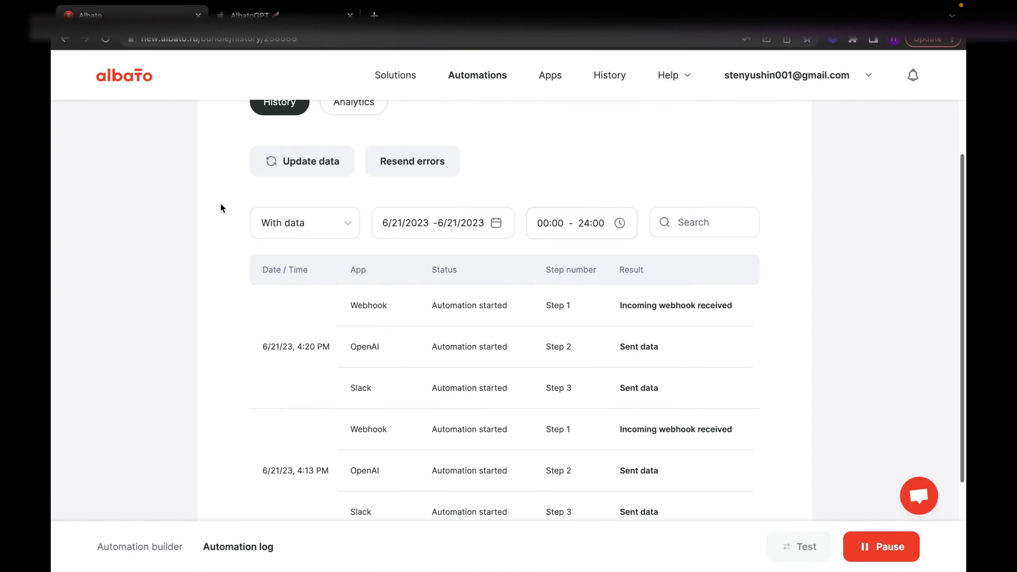
pyautogui.scroll(3, 220, 207)
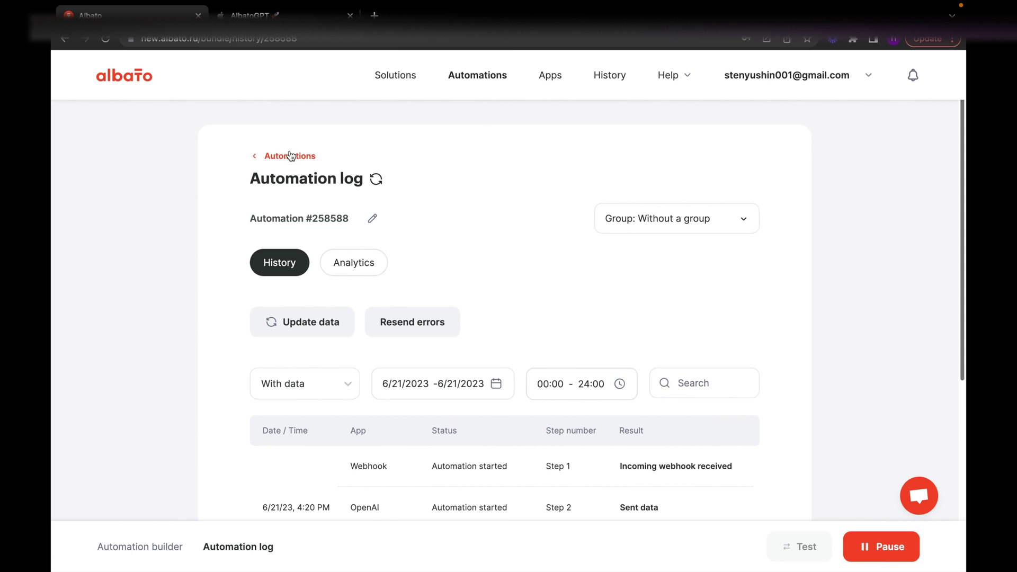
pyautogui.click(290, 155)
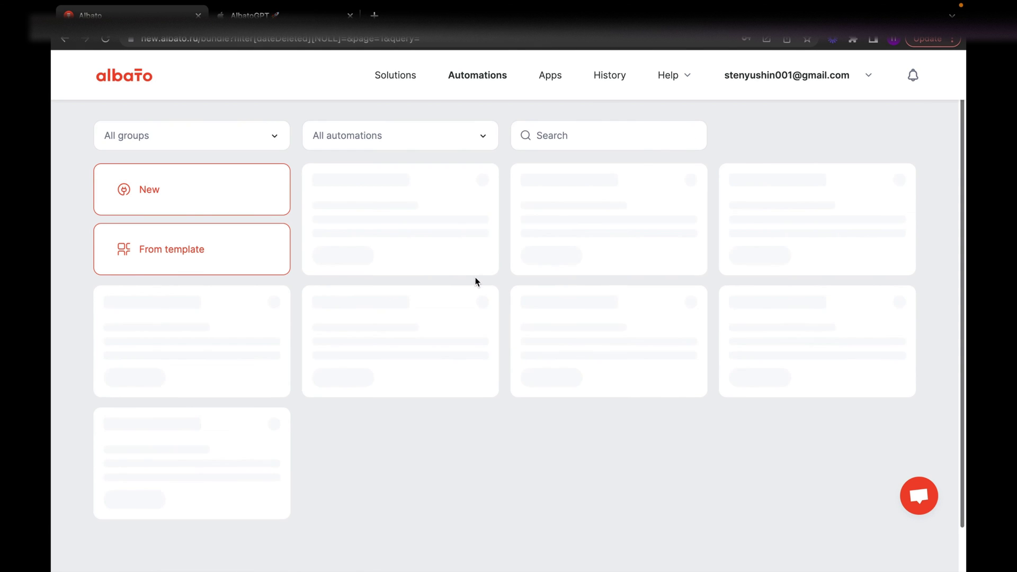